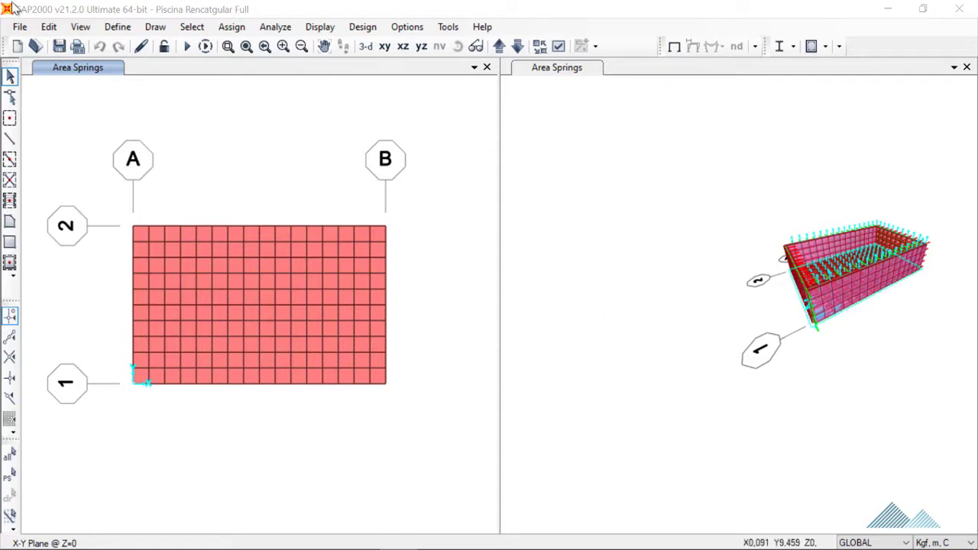
Under Define > Load Combinations, add a combo renamed ENVOLVENTE with type Envelope
{"action": "left_click", "coordinate": [117, 28]}
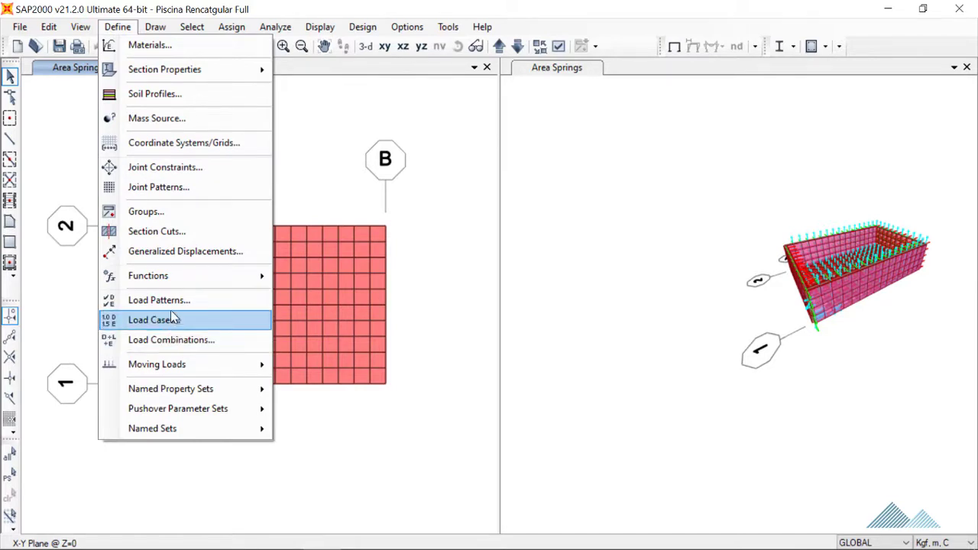
{"action": "left_click", "coordinate": [183, 341]}
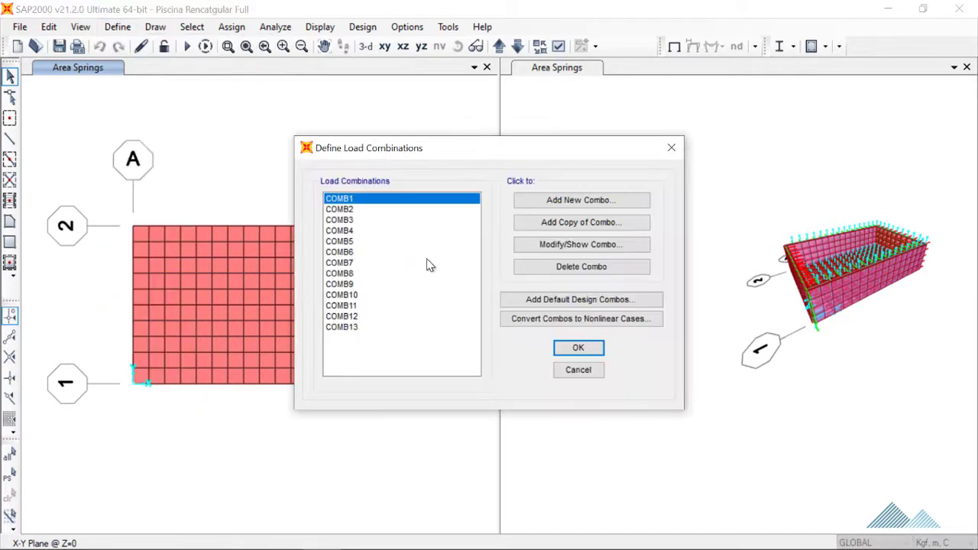
{"action": "left_click", "coordinate": [588, 201]}
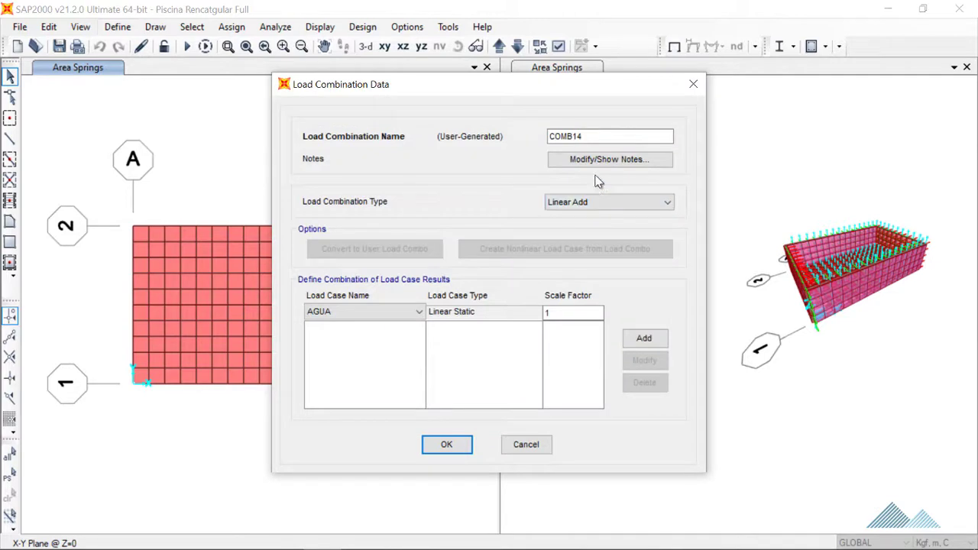
{"action": "double_click", "coordinate": [605, 135]}
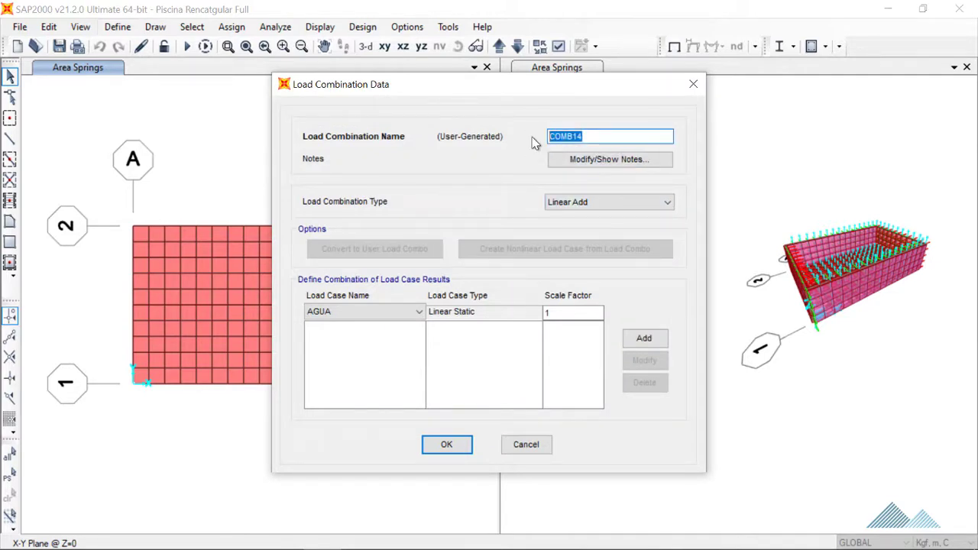
{"action": "type", "text": "e"}
{"action": "left_click", "coordinate": [622, 205]}
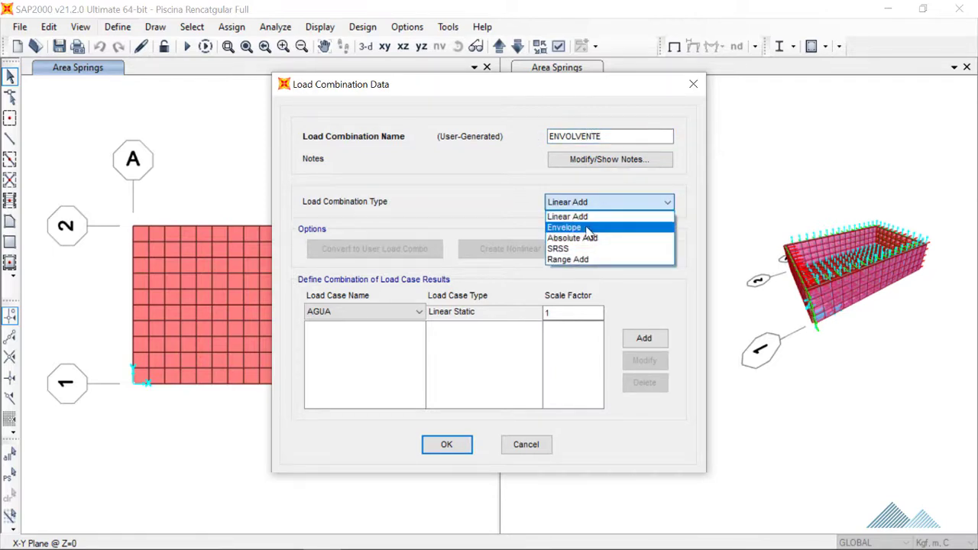
{"action": "left_click", "coordinate": [587, 228]}
Add COMB1 through COMB6 to ENVOLVENTE, each at scale factor 1
{"action": "left_click", "coordinate": [378, 318]}
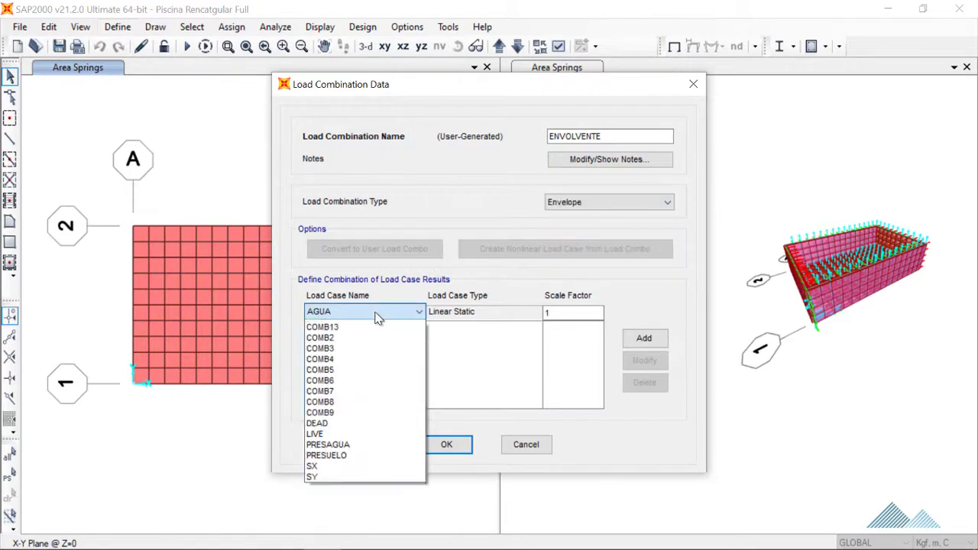
{"action": "left_click", "coordinate": [356, 337]}
{"action": "left_click", "coordinate": [644, 339]}
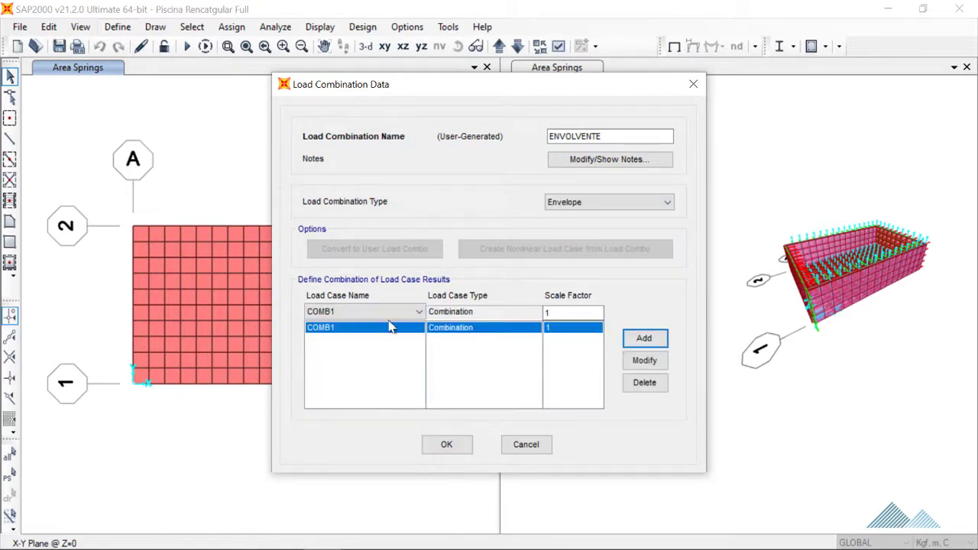
{"action": "left_click", "coordinate": [348, 310]}
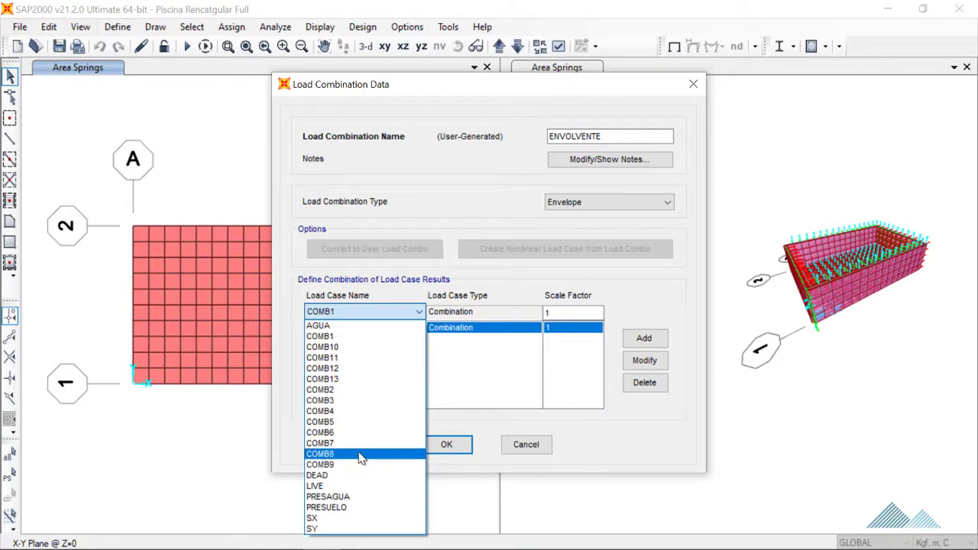
{"action": "left_click", "coordinate": [341, 391]}
{"action": "left_click", "coordinate": [644, 338]}
{"action": "left_click", "coordinate": [353, 314]}
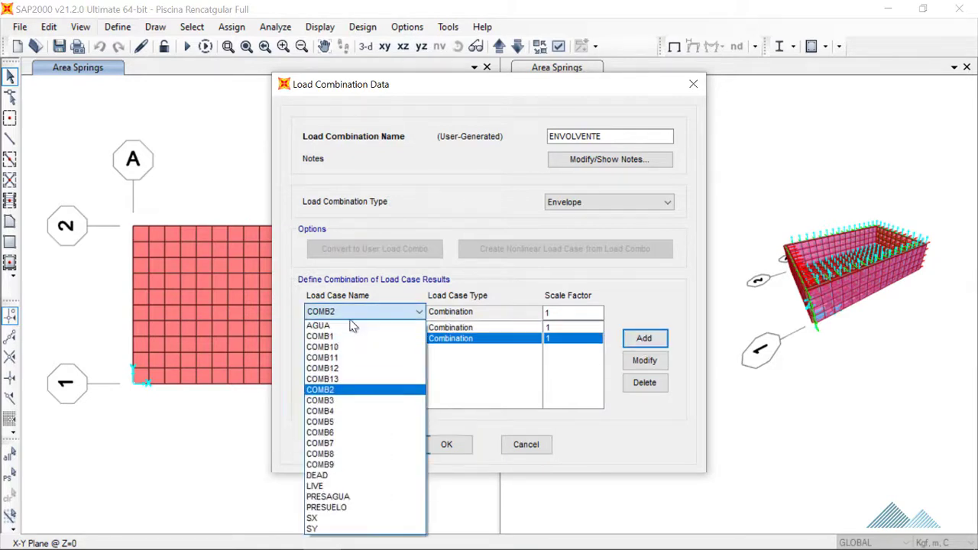
{"action": "left_click", "coordinate": [340, 400]}
{"action": "left_click", "coordinate": [644, 338]}
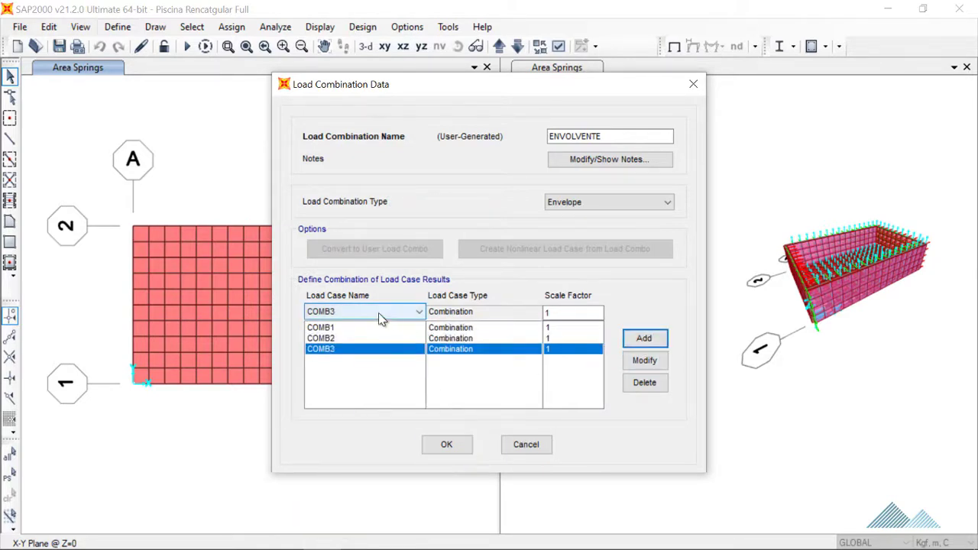
{"action": "left_click", "coordinate": [378, 312]}
{"action": "left_click", "coordinate": [346, 412]}
{"action": "left_click", "coordinate": [644, 338]}
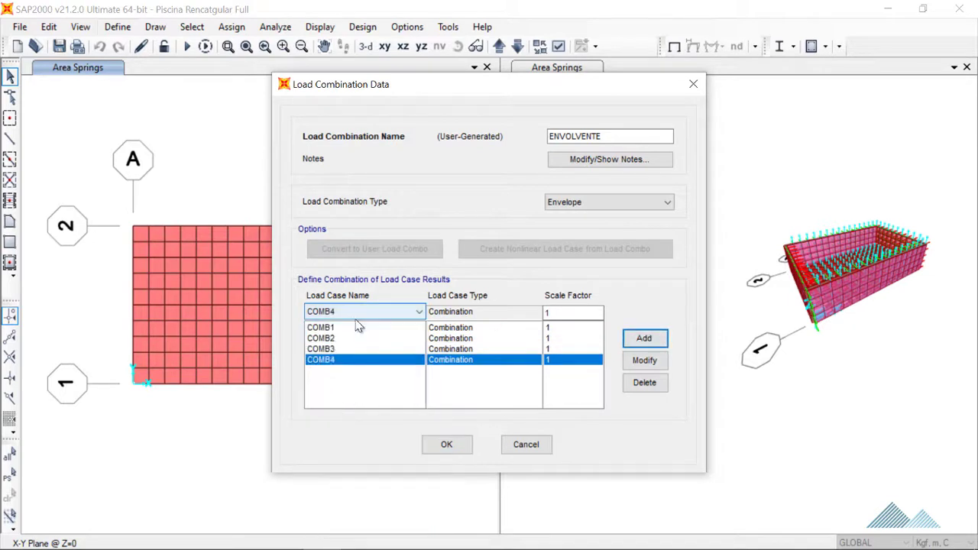
{"action": "left_click", "coordinate": [359, 313]}
{"action": "left_click", "coordinate": [375, 422]}
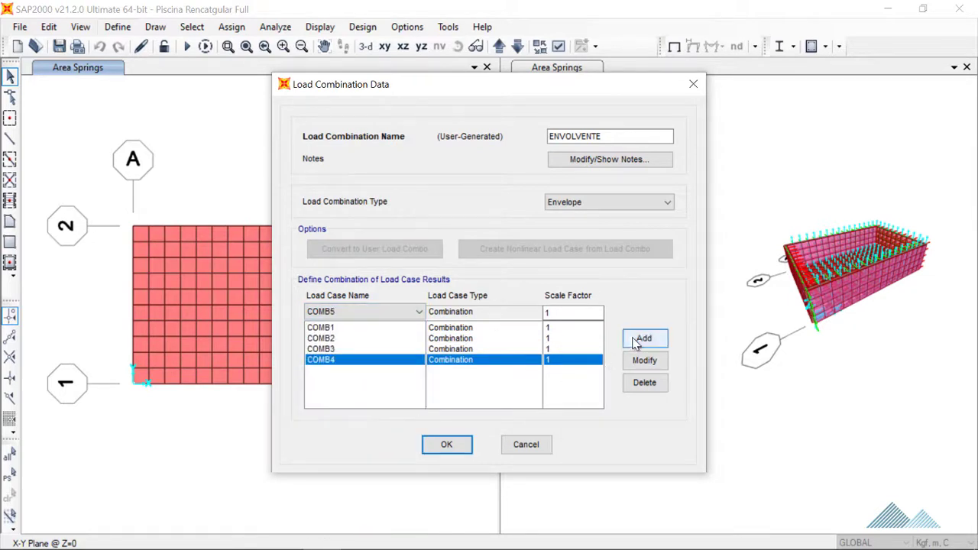
{"action": "left_click", "coordinate": [634, 338]}
{"action": "left_click", "coordinate": [332, 312]}
{"action": "left_click", "coordinate": [361, 432]}
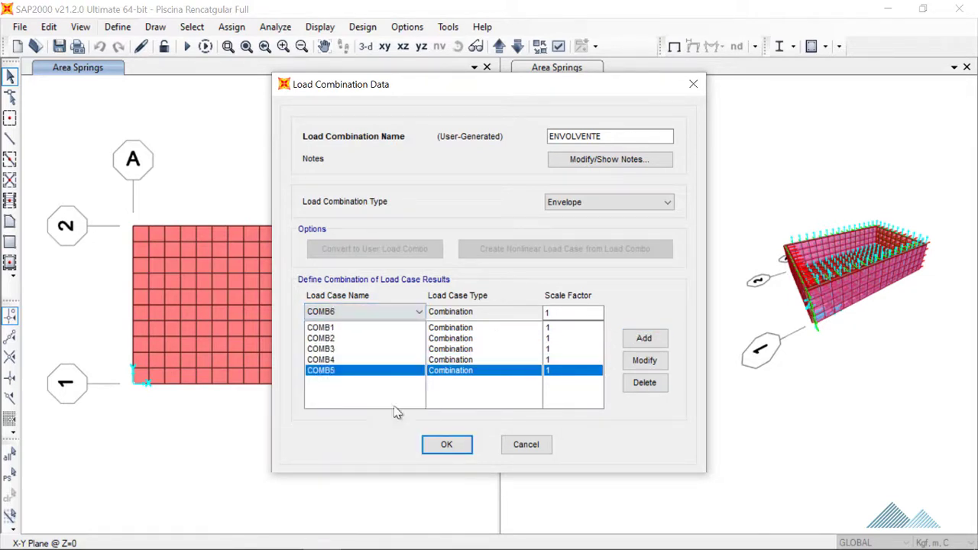
{"action": "left_click", "coordinate": [644, 339]}
Add COMB7 through COMB13 to ENVOLVENTE, each at scale factor 1
{"action": "left_click", "coordinate": [359, 311]}
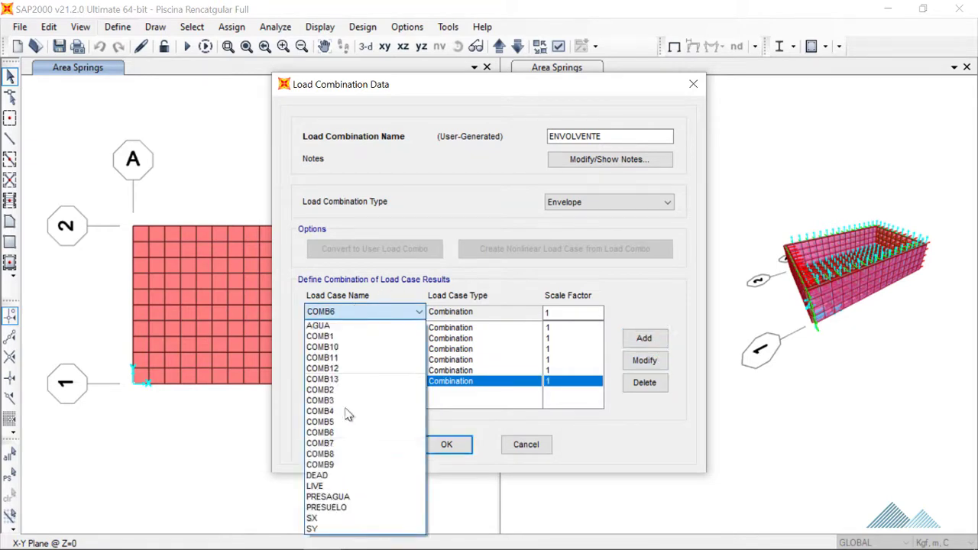
{"action": "left_click", "coordinate": [322, 444]}
{"action": "left_click", "coordinate": [644, 339]}
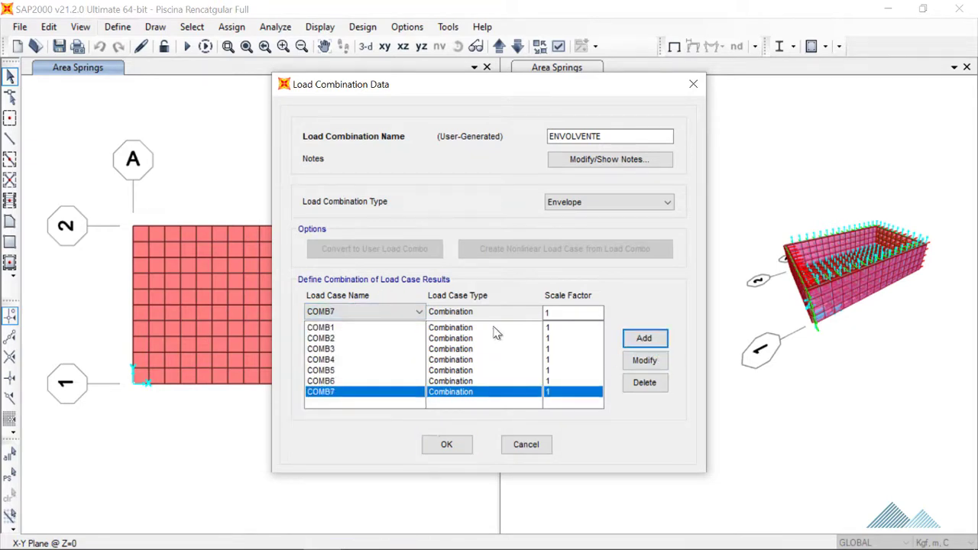
{"action": "left_click", "coordinate": [355, 310]}
{"action": "left_click", "coordinate": [366, 454]}
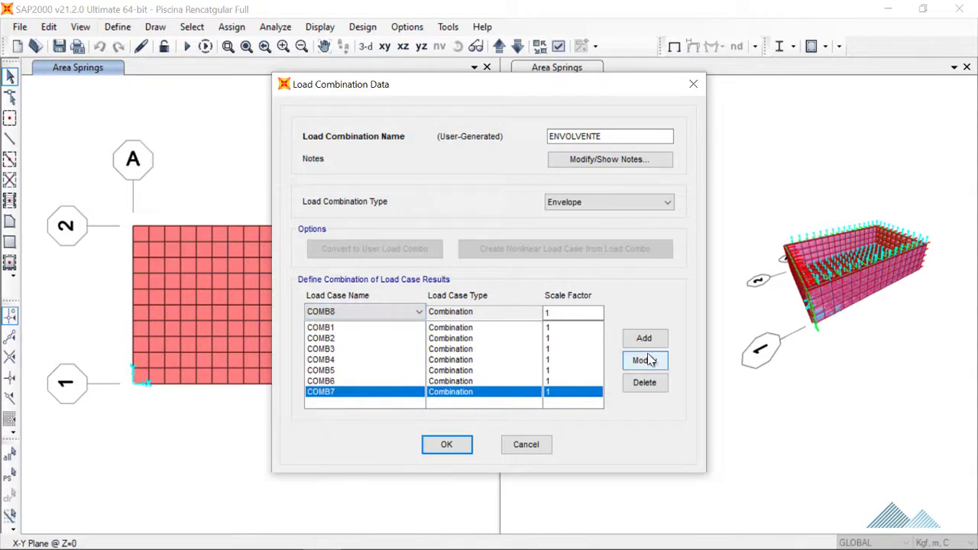
{"action": "left_click", "coordinate": [644, 339]}
{"action": "left_click", "coordinate": [418, 312]}
{"action": "left_click", "coordinate": [346, 462]}
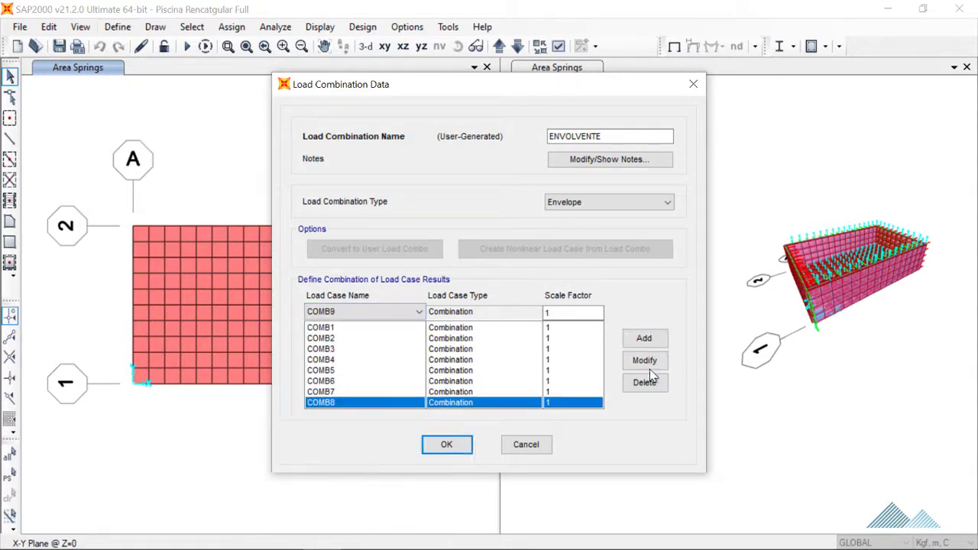
{"action": "left_click", "coordinate": [644, 339]}
{"action": "left_click", "coordinate": [368, 311]}
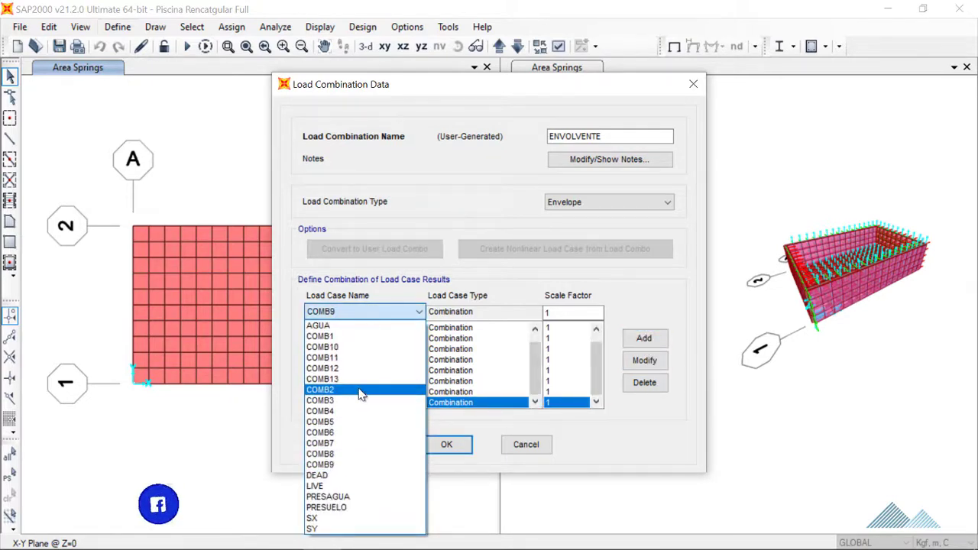
{"action": "left_click", "coordinate": [323, 347]}
{"action": "left_click", "coordinate": [644, 338]}
{"action": "left_click", "coordinate": [344, 312]}
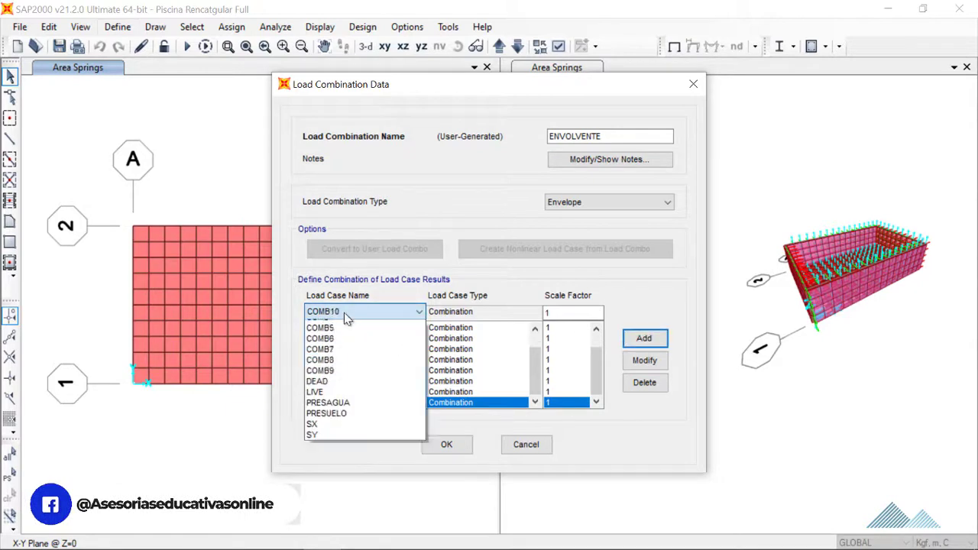
{"action": "scroll", "coordinate": [344, 318], "scroll_direction": "up", "scroll_amount": 3}
{"action": "left_click", "coordinate": [344, 365]}
{"action": "left_click", "coordinate": [644, 338]}
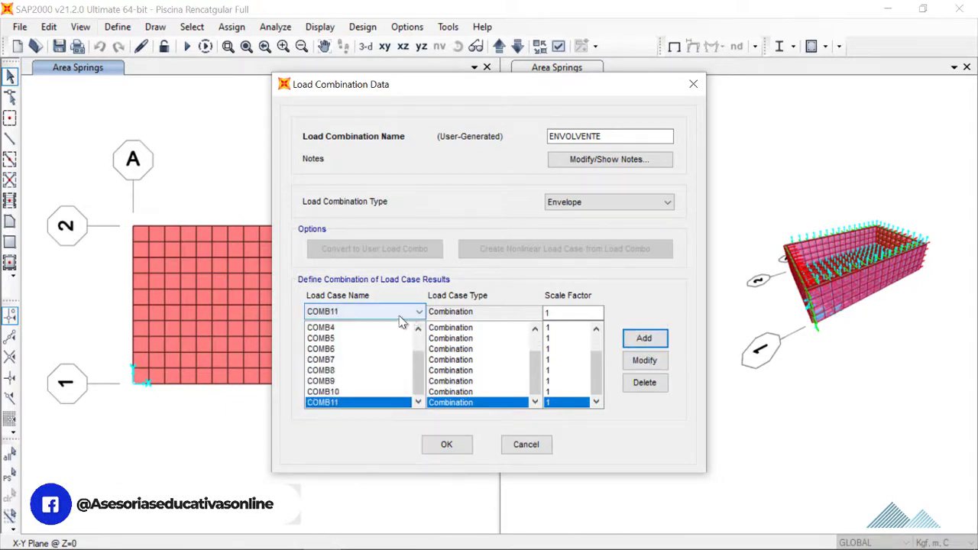
{"action": "left_click", "coordinate": [401, 315]}
{"action": "left_click", "coordinate": [350, 368]}
{"action": "left_click", "coordinate": [644, 338]}
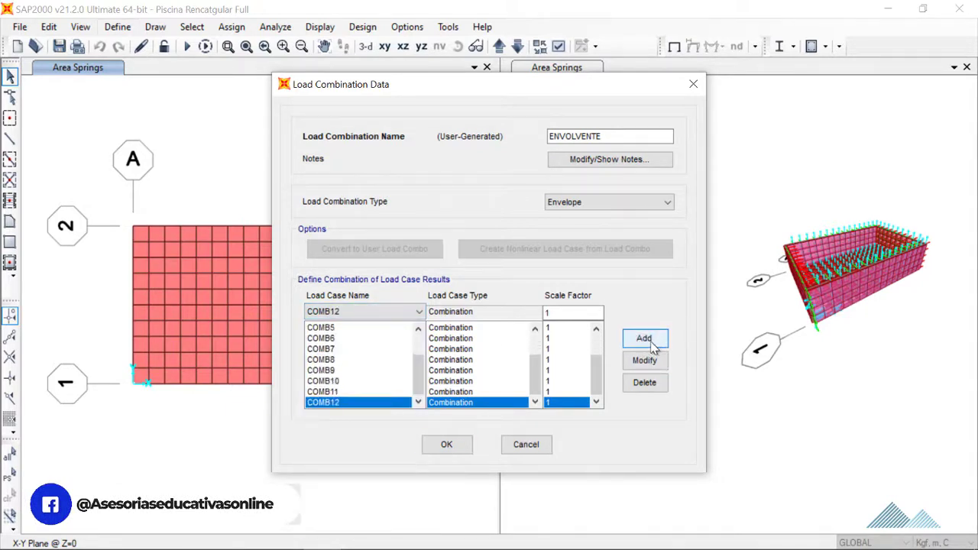
{"action": "left_click", "coordinate": [391, 313]}
{"action": "left_click", "coordinate": [363, 380]}
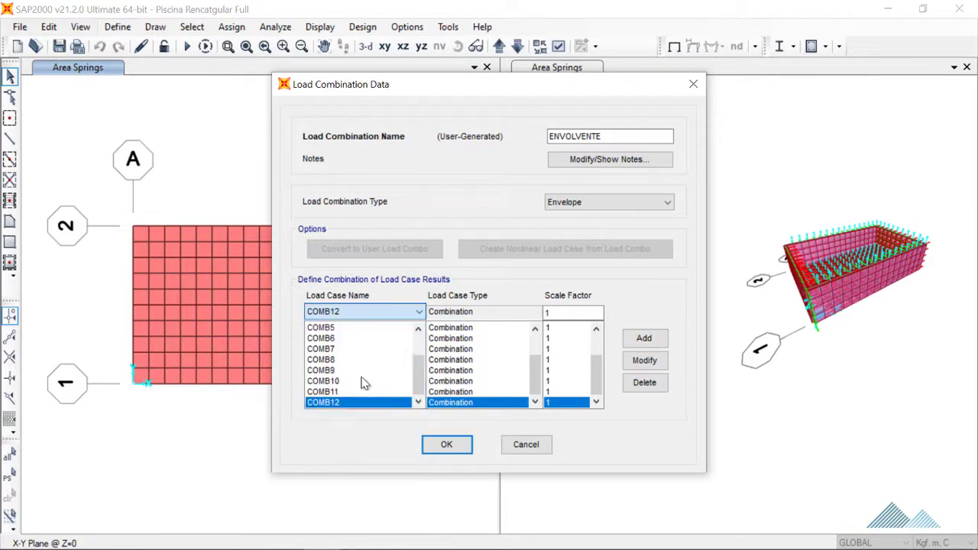
{"action": "left_click", "coordinate": [640, 336]}
Review the thirteen listed combinations and save the ENVOLVENTE combination
{"action": "scroll", "coordinate": [362, 375], "scroll_direction": "up", "scroll_amount": 1}
{"action": "scroll", "coordinate": [363, 379], "scroll_direction": "up", "scroll_amount": 1}
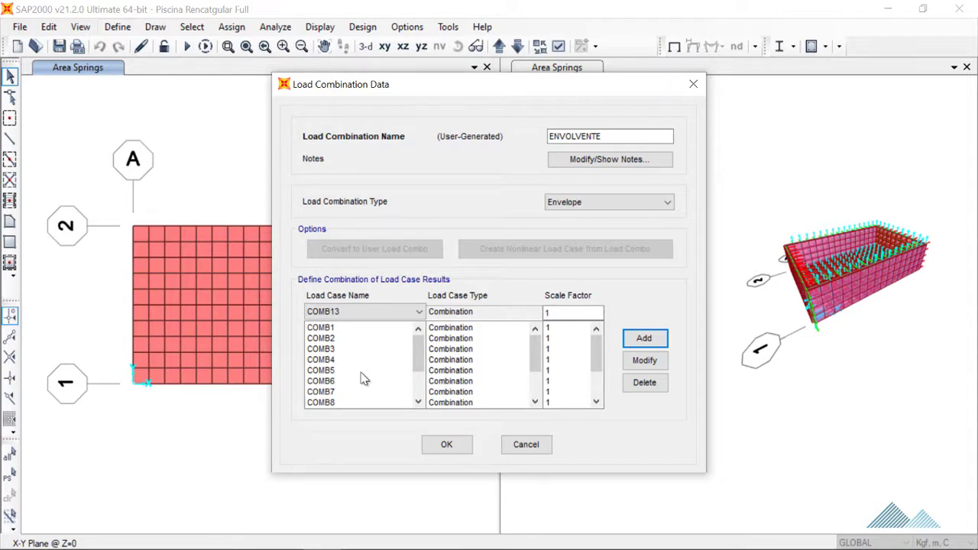
{"action": "scroll", "coordinate": [363, 379], "scroll_direction": "down", "scroll_amount": 1}
{"action": "scroll", "coordinate": [363, 376], "scroll_direction": "down", "scroll_amount": 2}
{"action": "scroll", "coordinate": [362, 375], "scroll_direction": "down", "scroll_amount": 1}
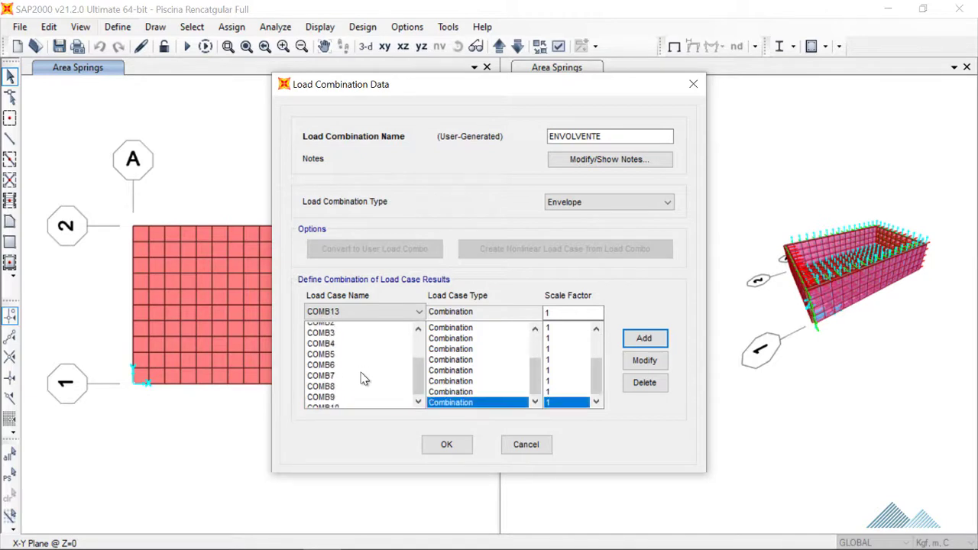
{"action": "scroll", "coordinate": [364, 377], "scroll_direction": "down", "scroll_amount": 1}
{"action": "left_click", "coordinate": [458, 449]}
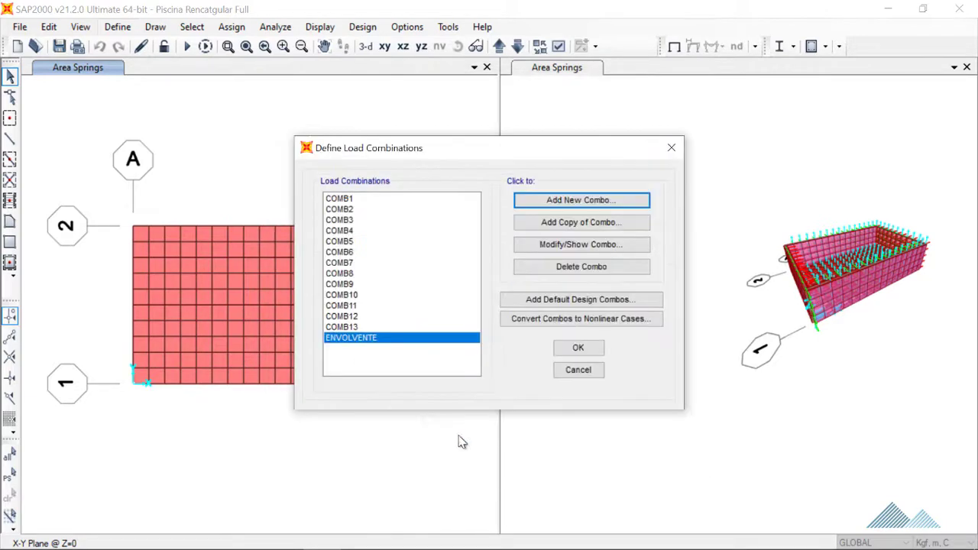
Accept the load combinations with ENVOLVENTE included and close the dialog
{"action": "left_click", "coordinate": [577, 350]}
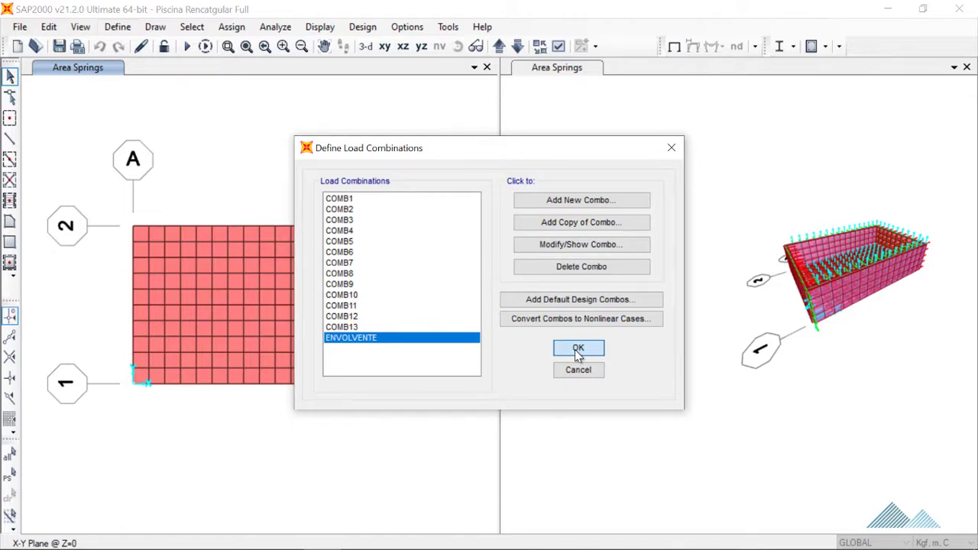
{"action": "left_click", "coordinate": [577, 349]}
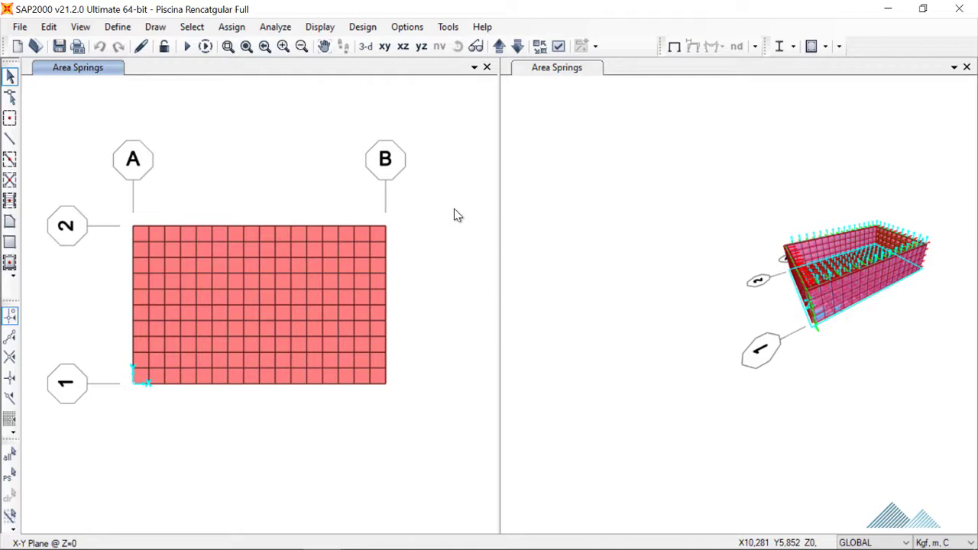
{"action": "left_click", "coordinate": [116, 28]}
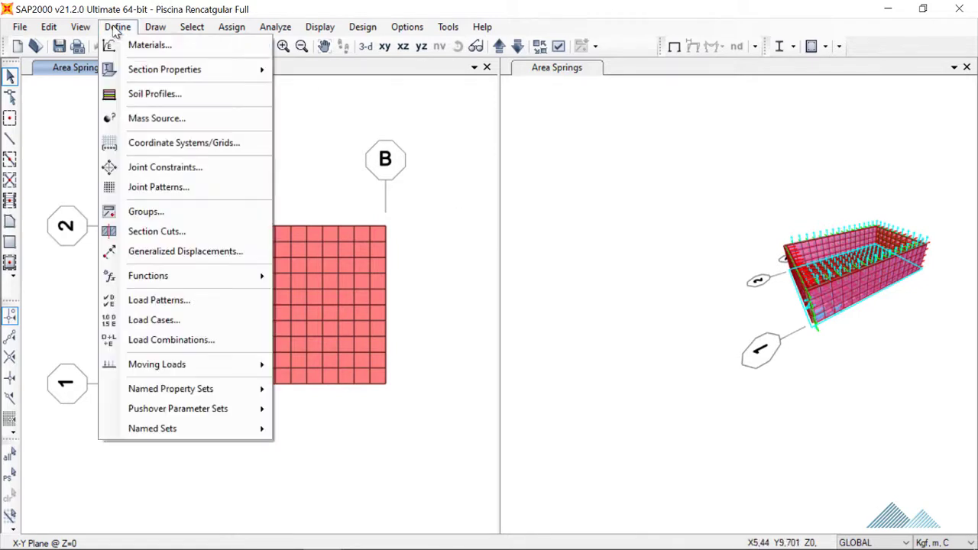
{"action": "mouse_move", "coordinate": [148, 276]}
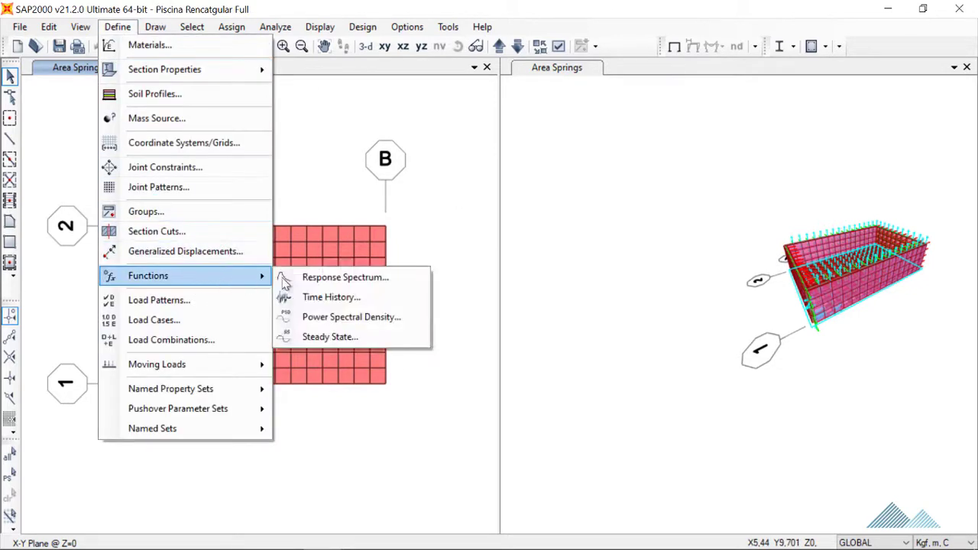
{"action": "left_click", "coordinate": [334, 283]}
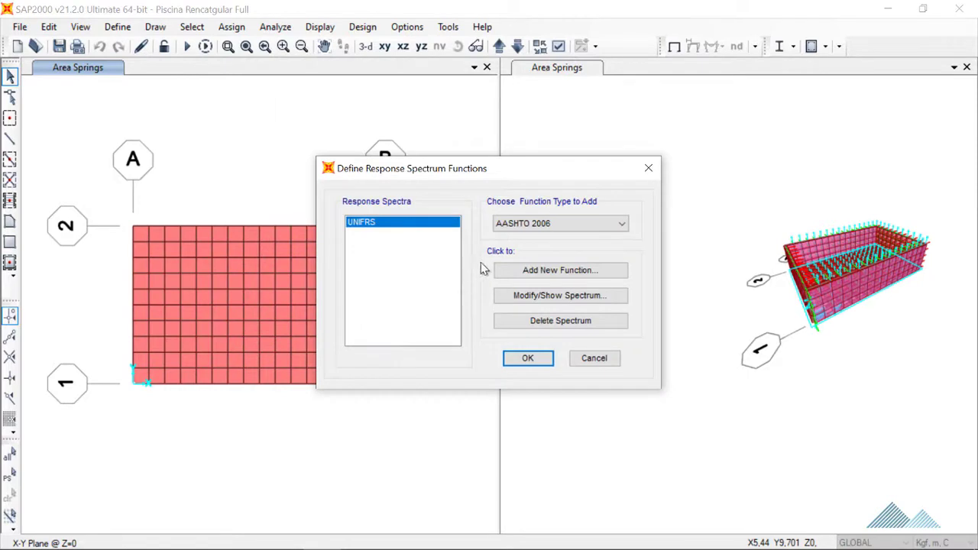
{"action": "left_click", "coordinate": [642, 169]}
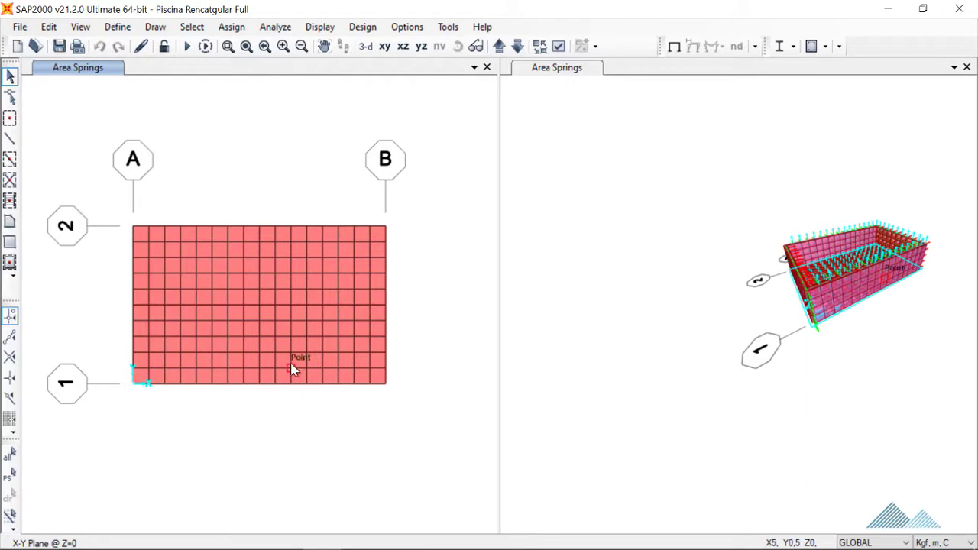
{"action": "left_click", "coordinate": [118, 27]}
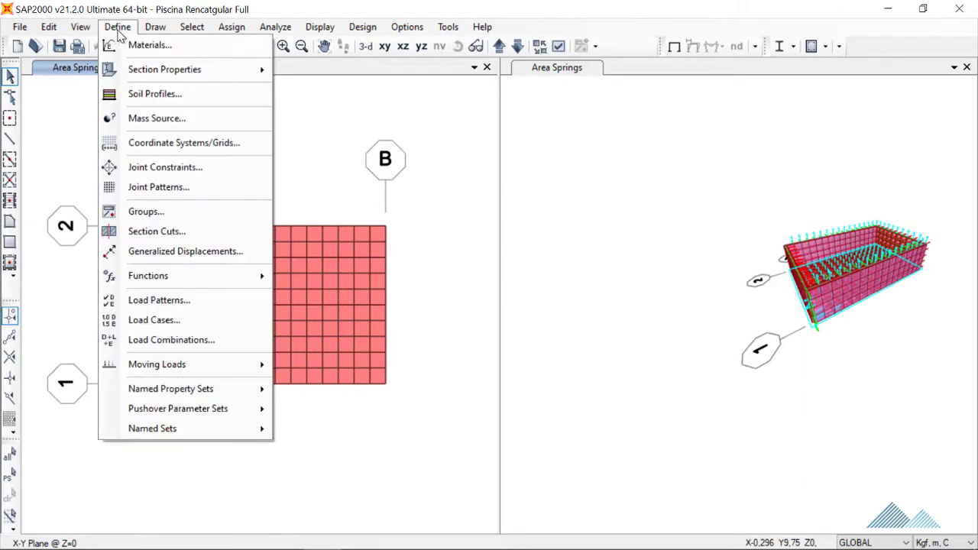
{"action": "left_click", "coordinate": [162, 299]}
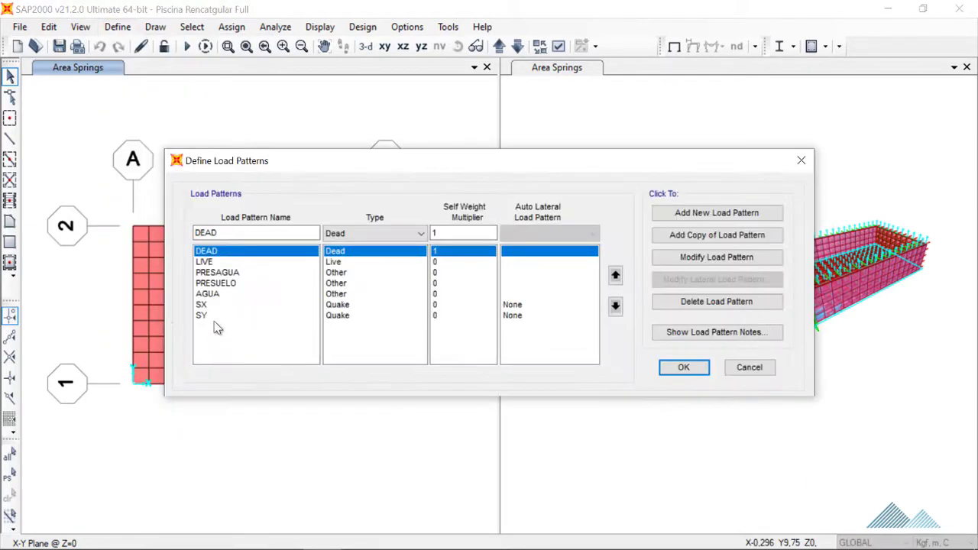
{"action": "left_click", "coordinate": [375, 304]}
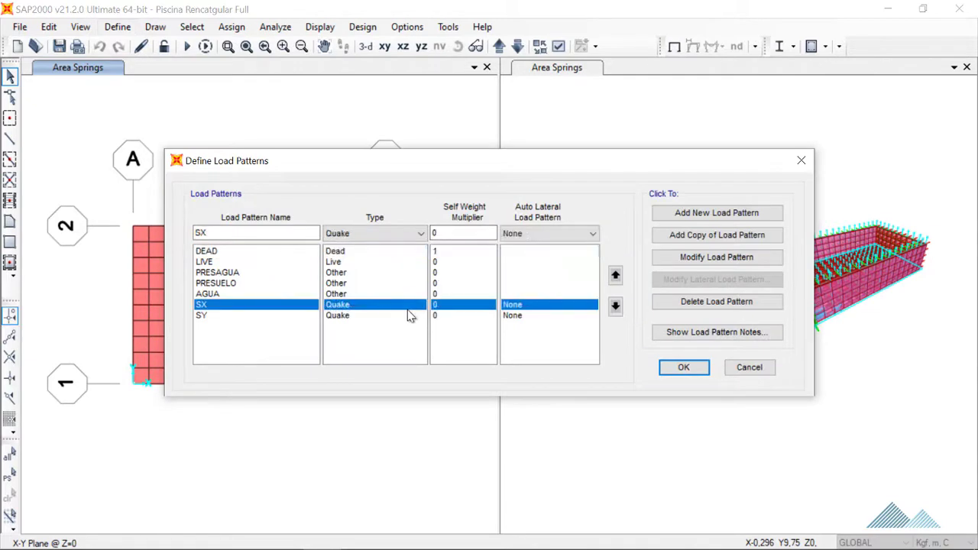
{"action": "left_click", "coordinate": [362, 316]}
{"action": "left_click", "coordinate": [358, 304]}
{"action": "left_click", "coordinate": [359, 315]}
{"action": "left_click", "coordinate": [365, 305]}
{"action": "left_click", "coordinate": [702, 259]}
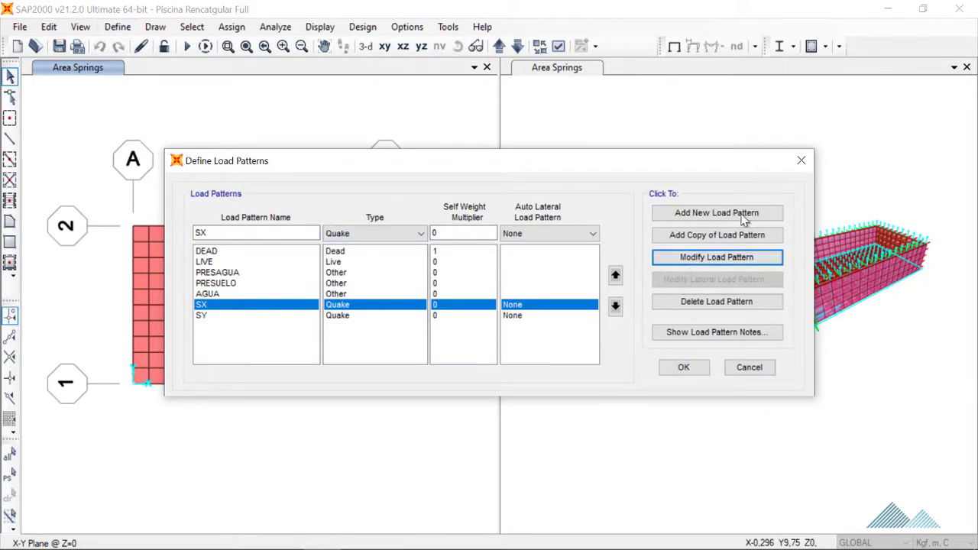
{"action": "left_click", "coordinate": [800, 161]}
{"action": "left_click", "coordinate": [118, 27]}
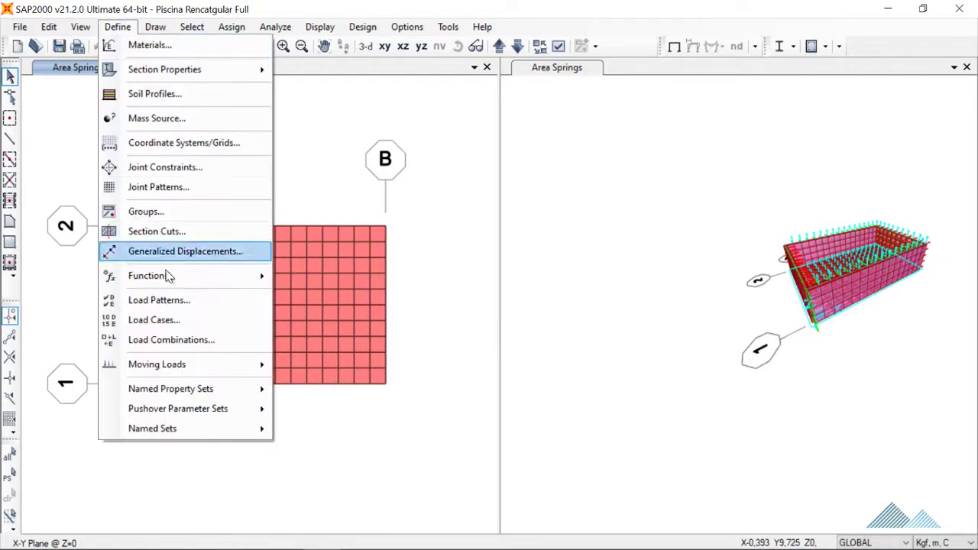
{"action": "left_click", "coordinate": [176, 321]}
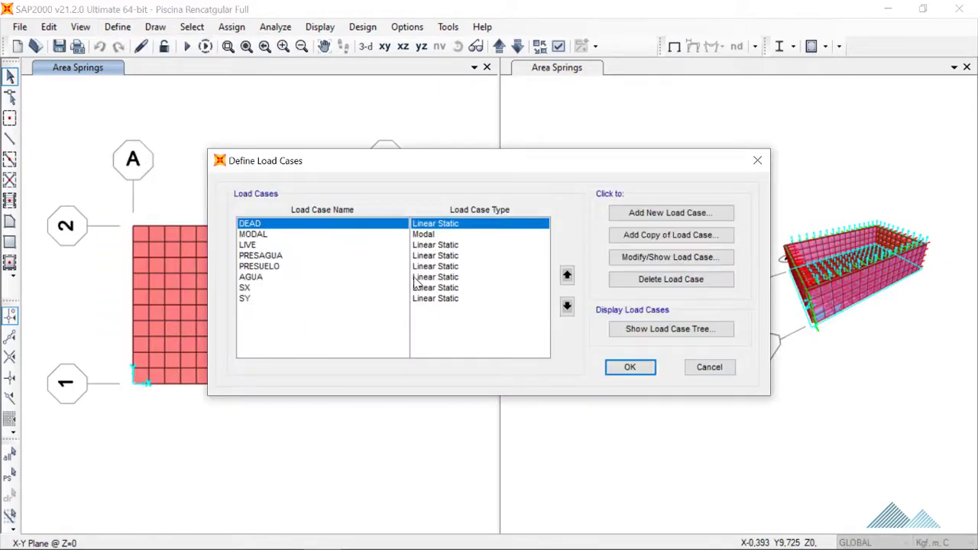
{"action": "left_click", "coordinate": [428, 288]}
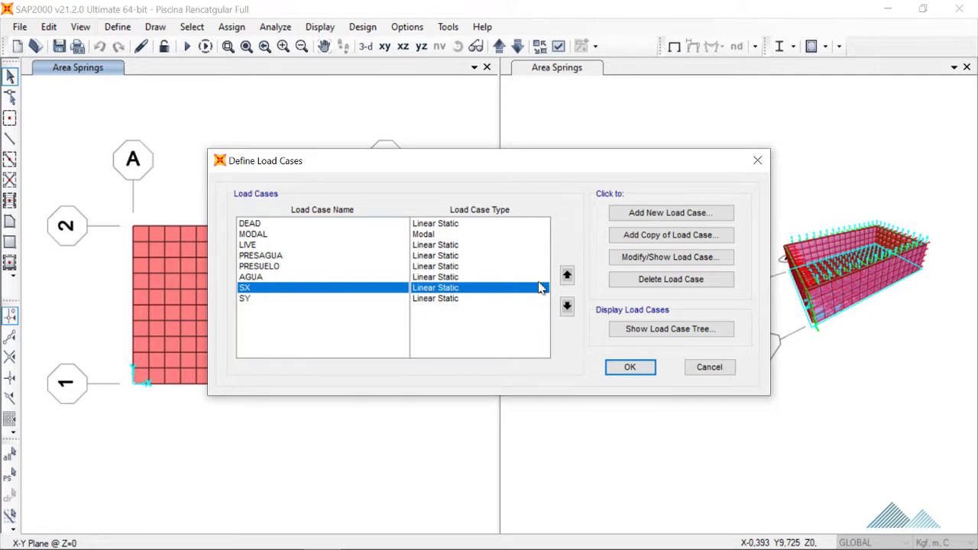
{"action": "left_click", "coordinate": [660, 258]}
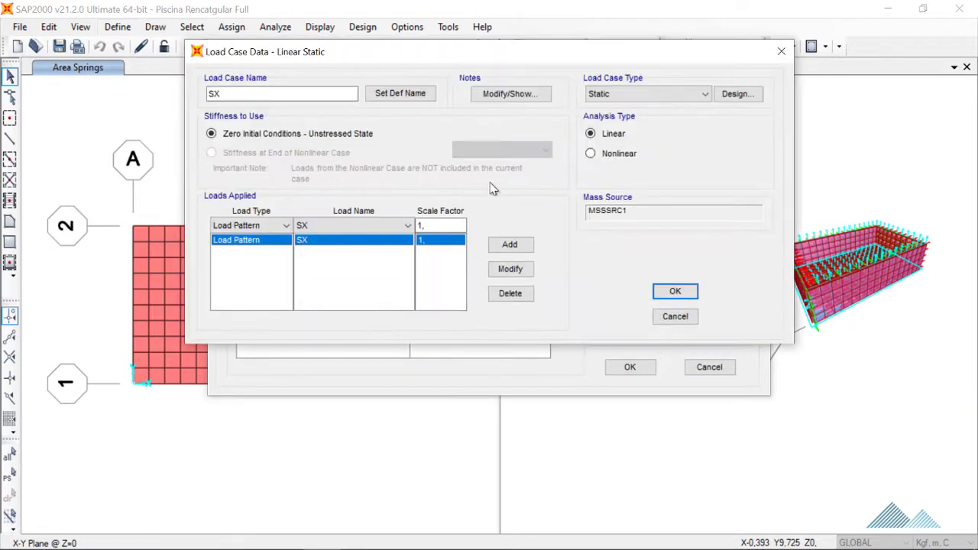
{"action": "left_click", "coordinate": [645, 94]}
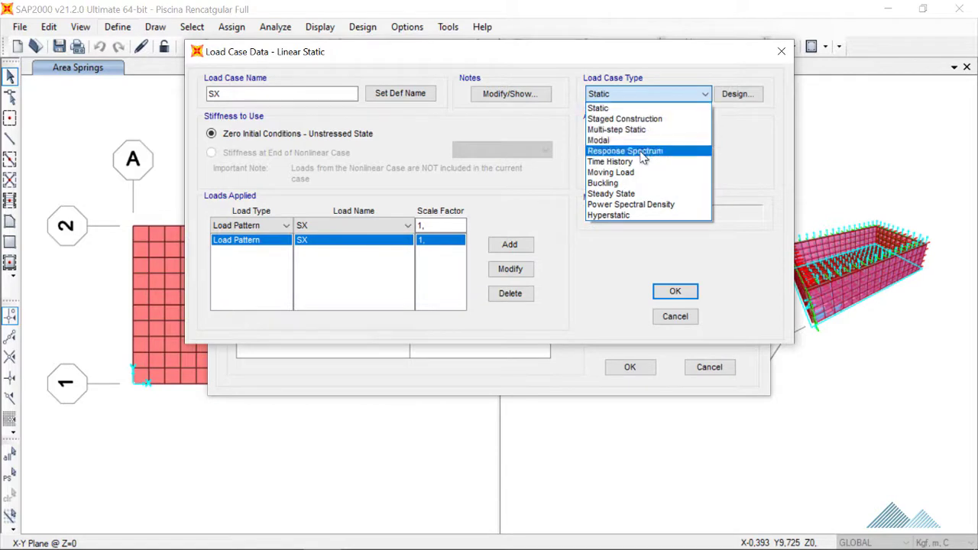
{"action": "left_click", "coordinate": [672, 151]}
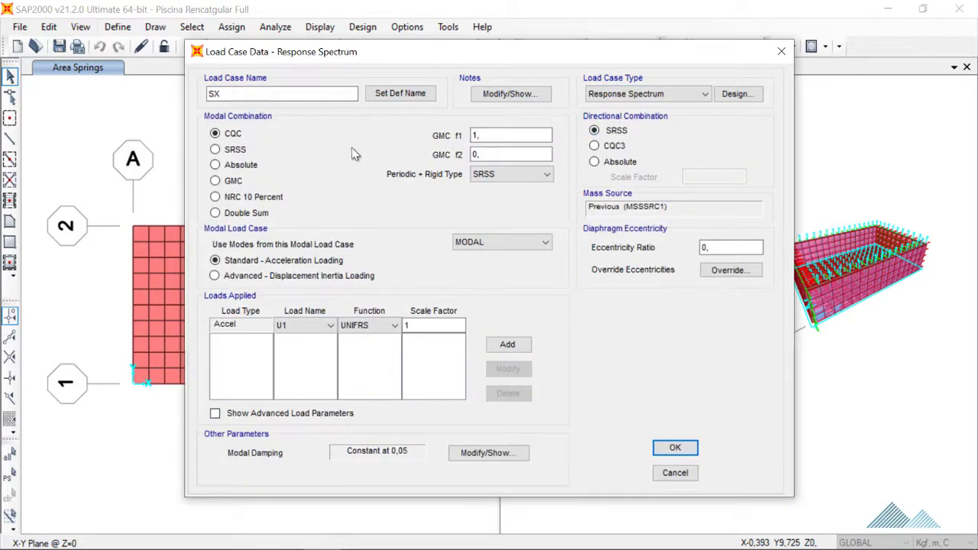
{"action": "left_click", "coordinate": [309, 326]}
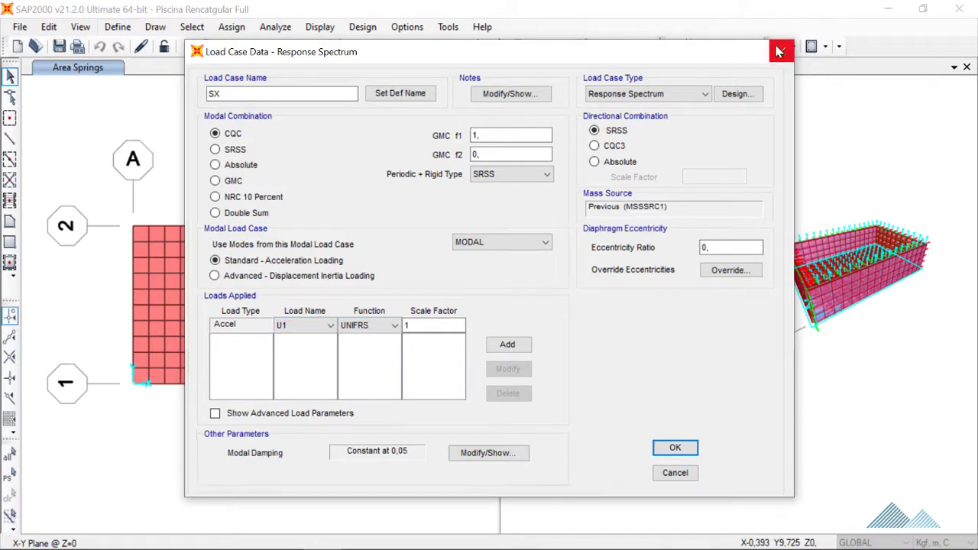
{"action": "left_click", "coordinate": [378, 326]}
{"action": "left_click", "coordinate": [378, 328]}
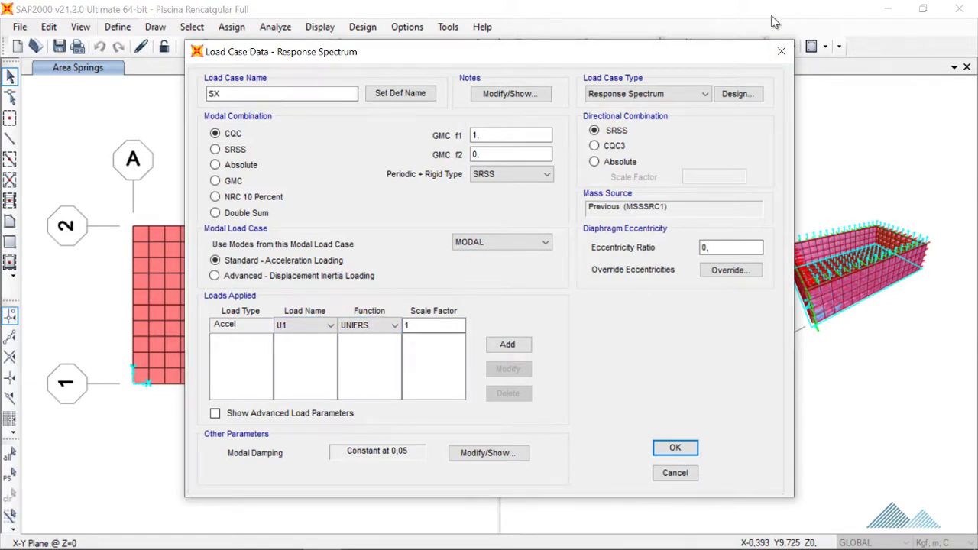
{"action": "left_click", "coordinate": [781, 51]}
Under Define > Functions > Response Spectrum, add a Colombia NSR-10 function named Cali
{"action": "left_click", "coordinate": [757, 161]}
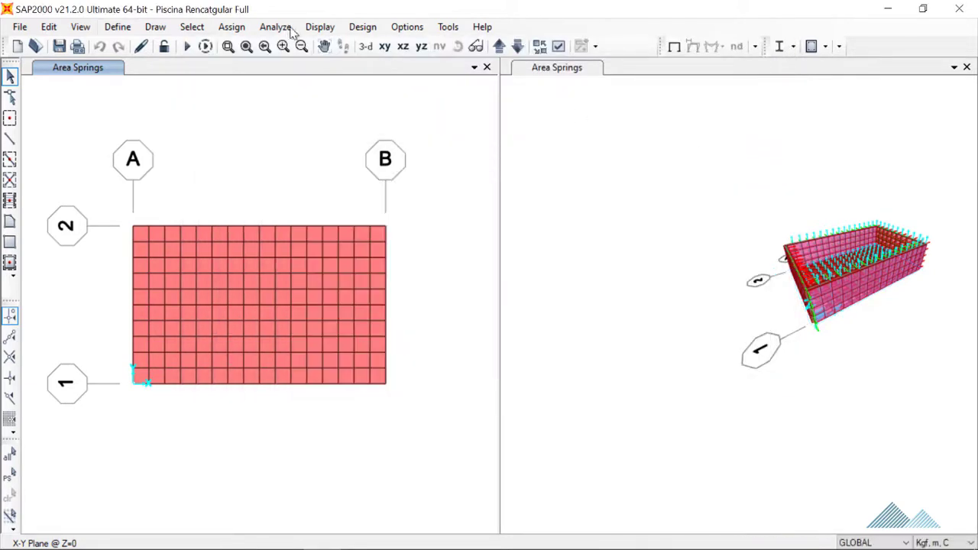
{"action": "left_click", "coordinate": [118, 27]}
{"action": "mouse_move", "coordinate": [148, 276]}
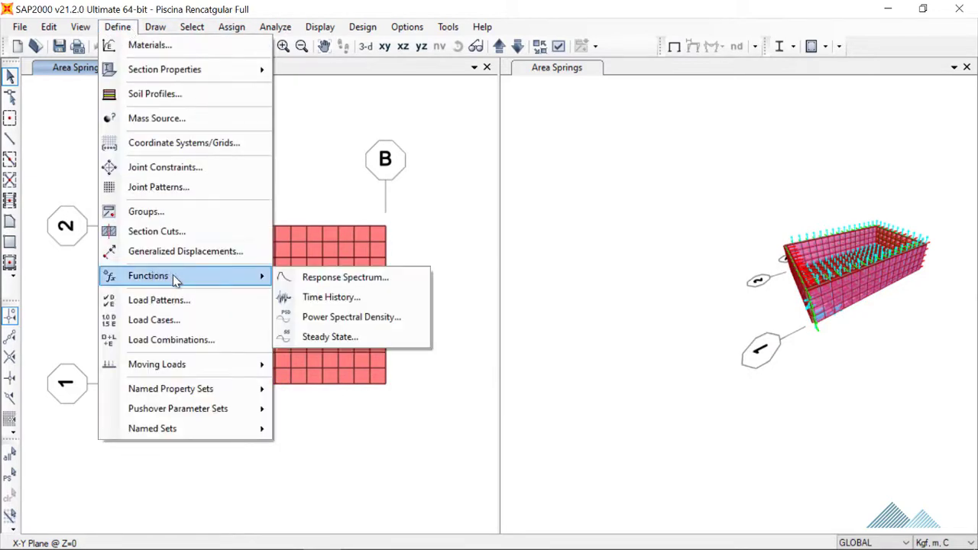
{"action": "left_click", "coordinate": [339, 276]}
{"action": "left_click", "coordinate": [556, 223]}
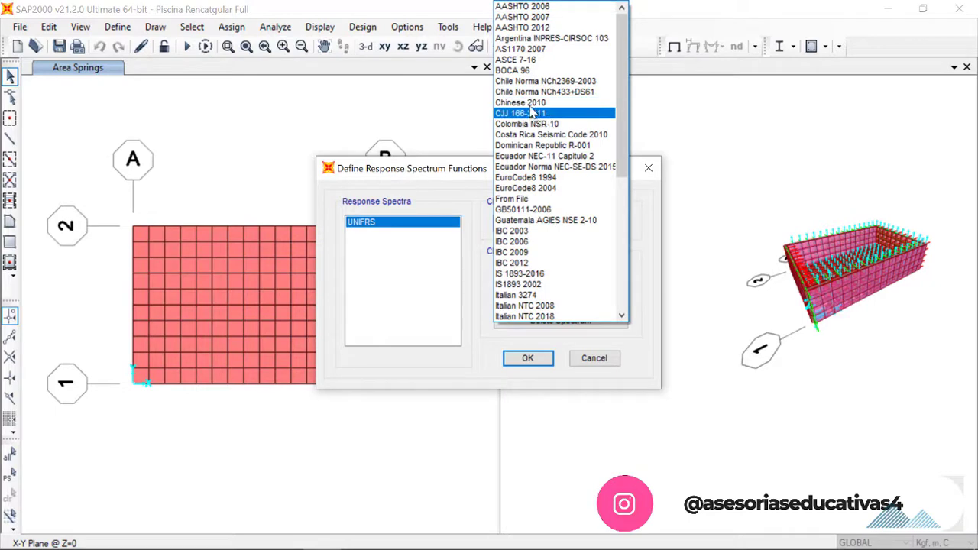
{"action": "left_click", "coordinate": [537, 125]}
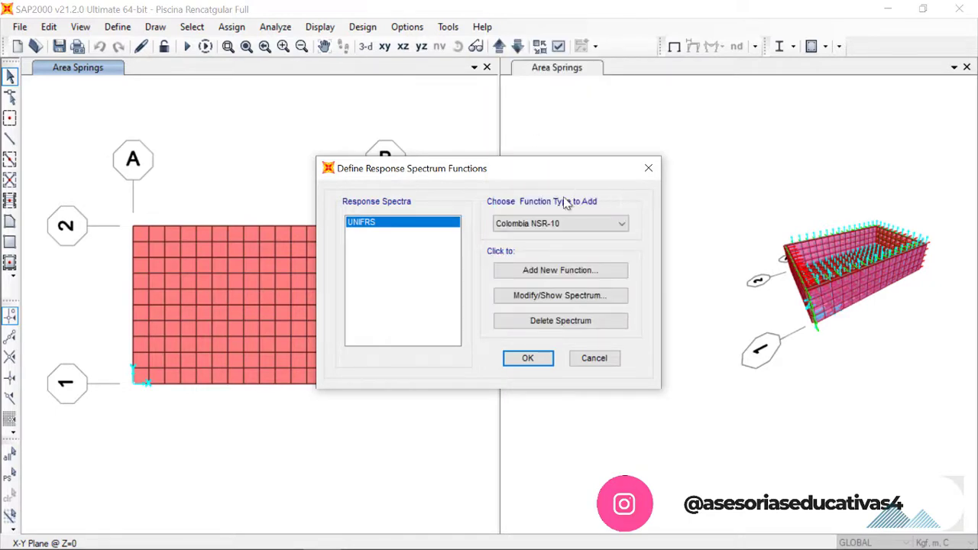
{"action": "left_click", "coordinate": [566, 272]}
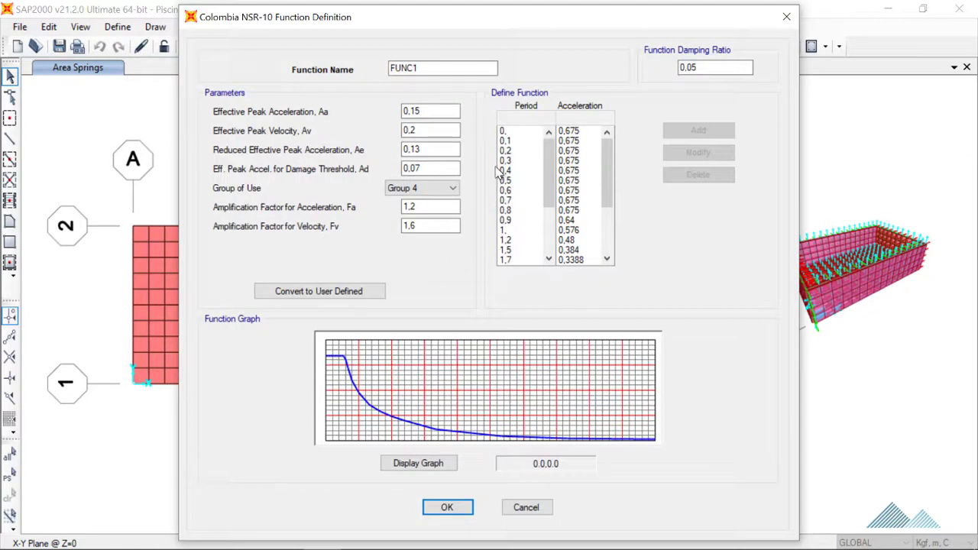
{"action": "left_click_drag", "start_coordinate": [427, 68], "coordinate": [363, 68]}
{"action": "type", "text": "cALI"}
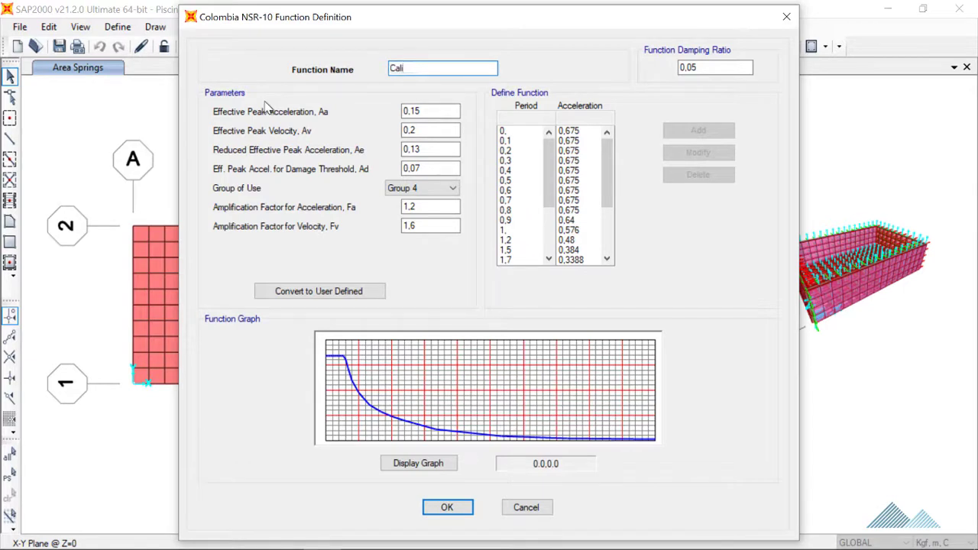
{"action": "left_click", "coordinate": [463, 508]}
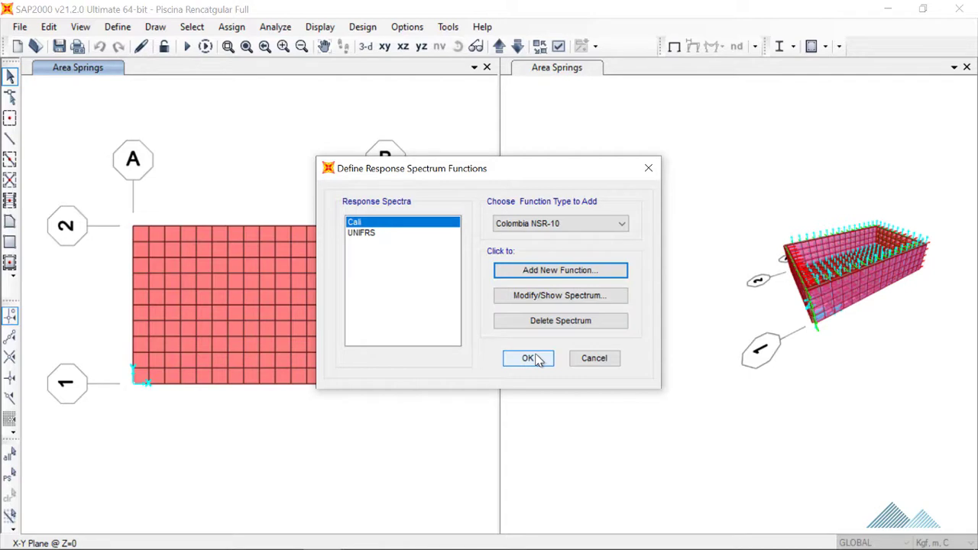
Change the SY load case to Response Spectrum with acceleration in direction U2
{"action": "left_click", "coordinate": [537, 360]}
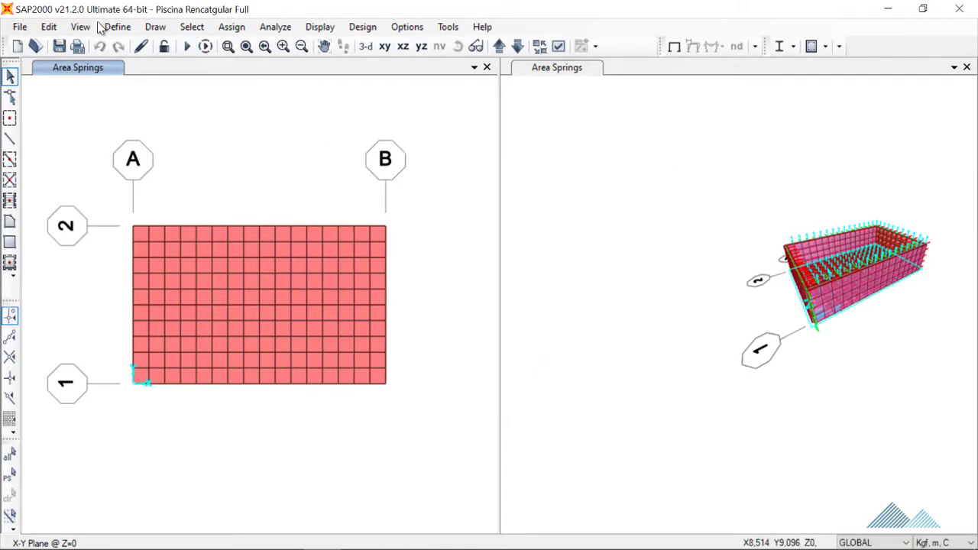
{"action": "left_click", "coordinate": [116, 27]}
{"action": "left_click", "coordinate": [181, 320]}
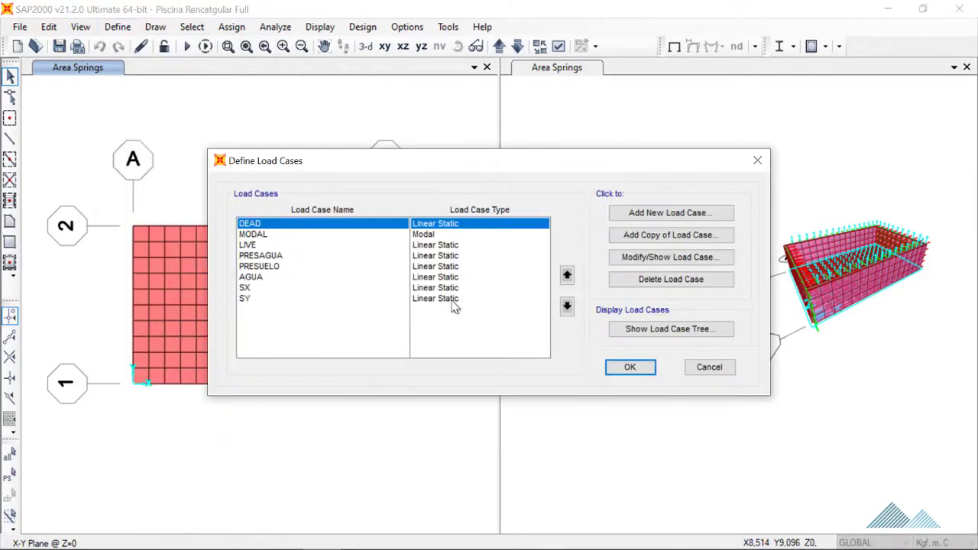
{"action": "left_click", "coordinate": [431, 300]}
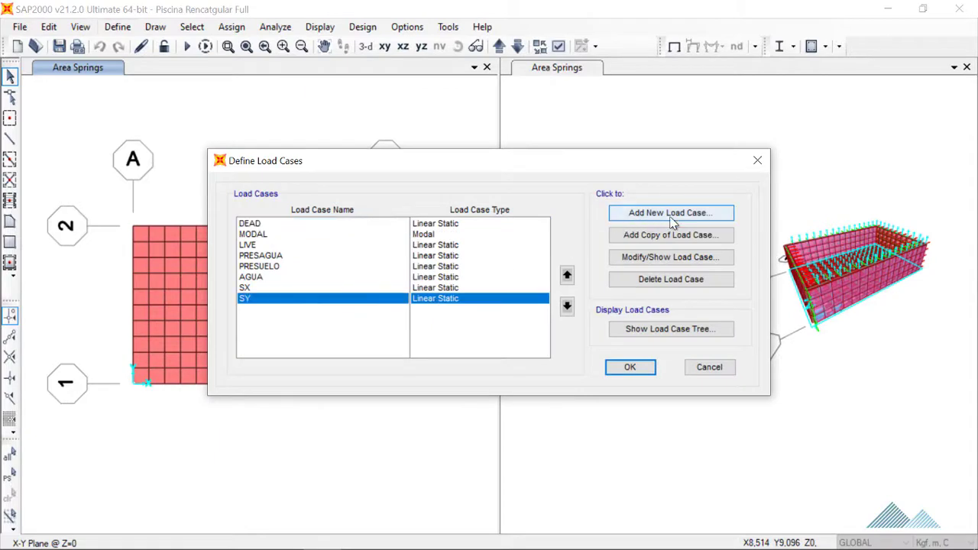
{"action": "left_click", "coordinate": [647, 253]}
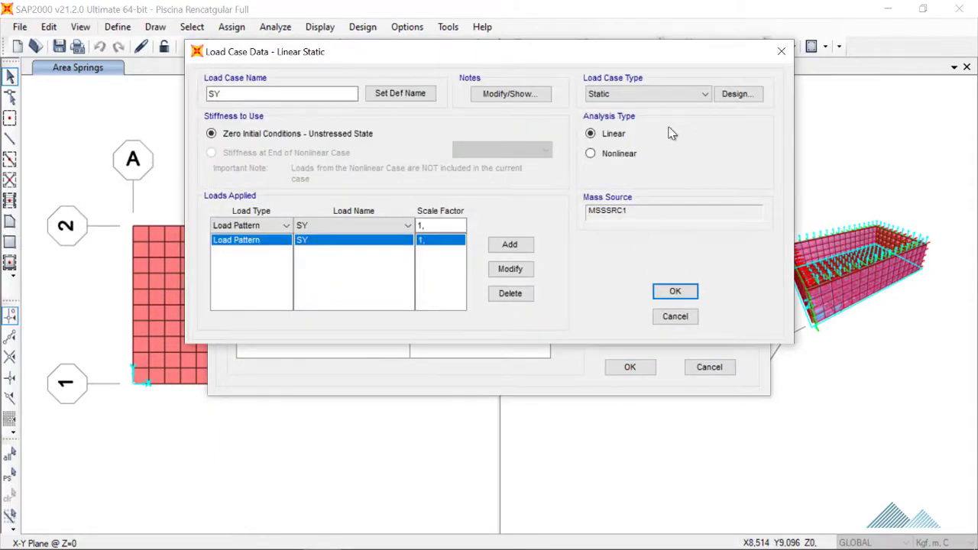
{"action": "left_click", "coordinate": [672, 94]}
{"action": "key", "text": "Escape"}
{"action": "key", "text": "r"}
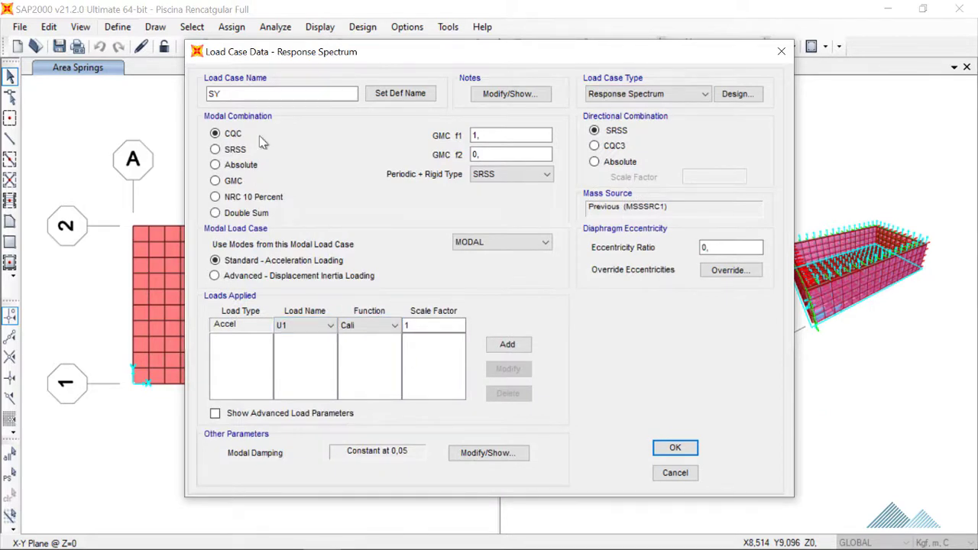
{"action": "left_click", "coordinate": [310, 327]}
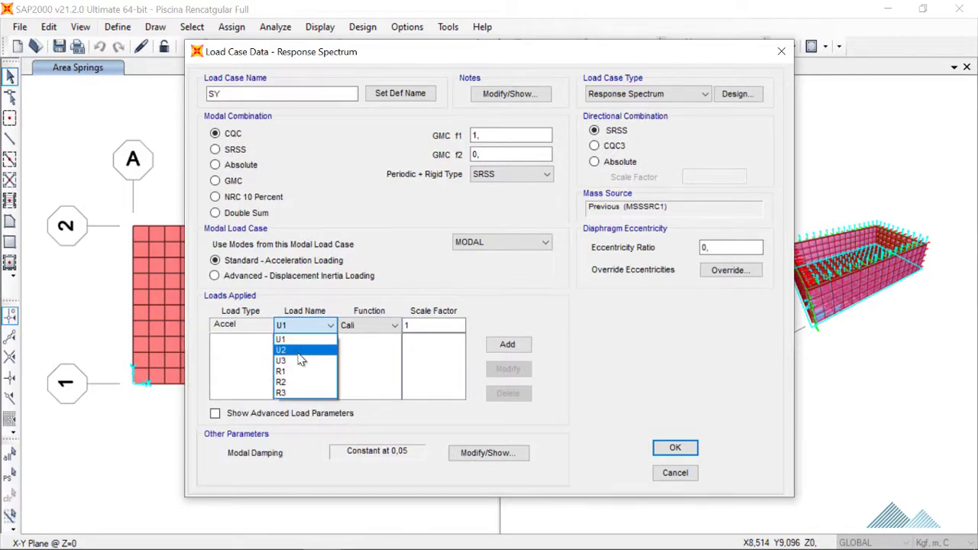
{"action": "left_click", "coordinate": [299, 351]}
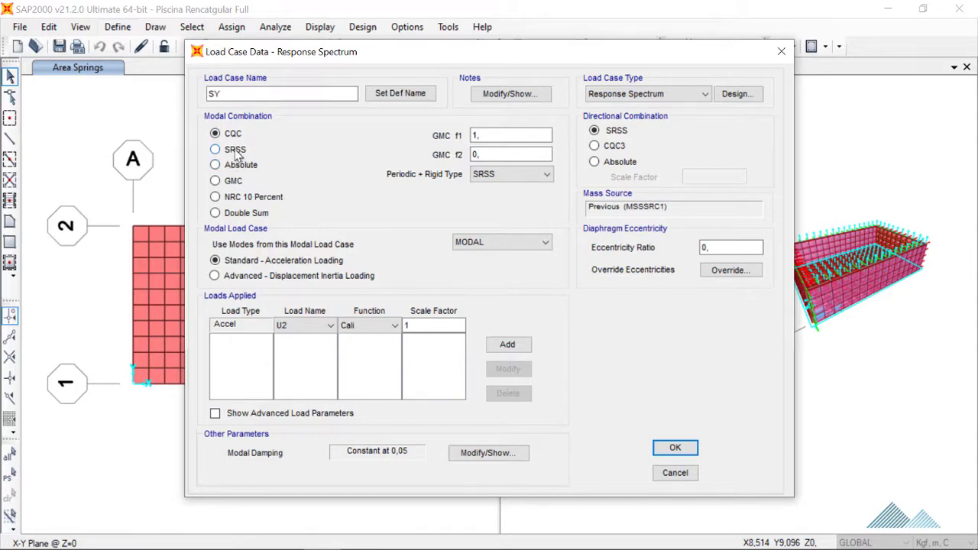
Compare modal combination options, keeping CQC and SRSS for periodic and rigid combination
{"action": "left_click", "coordinate": [233, 152]}
{"action": "left_click", "coordinate": [246, 167]}
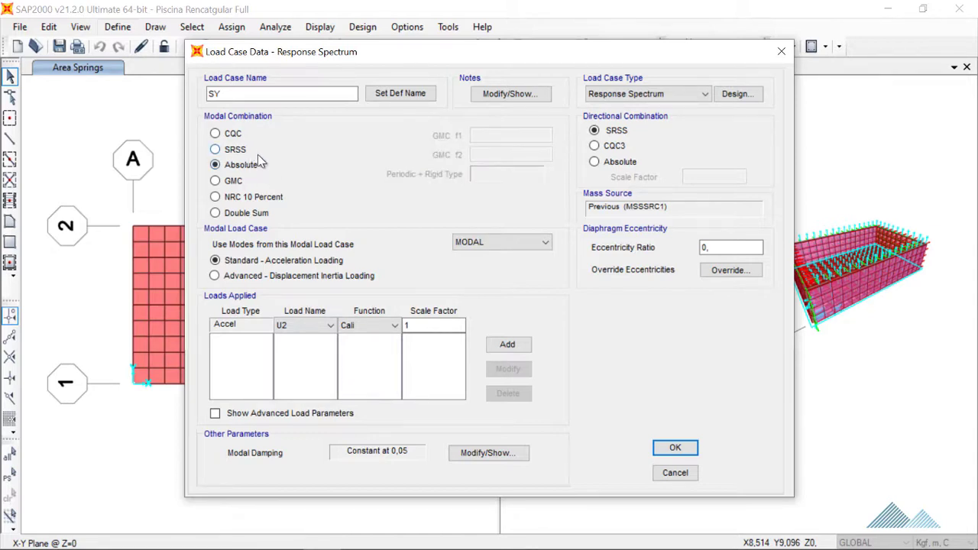
{"action": "left_click", "coordinate": [236, 136]}
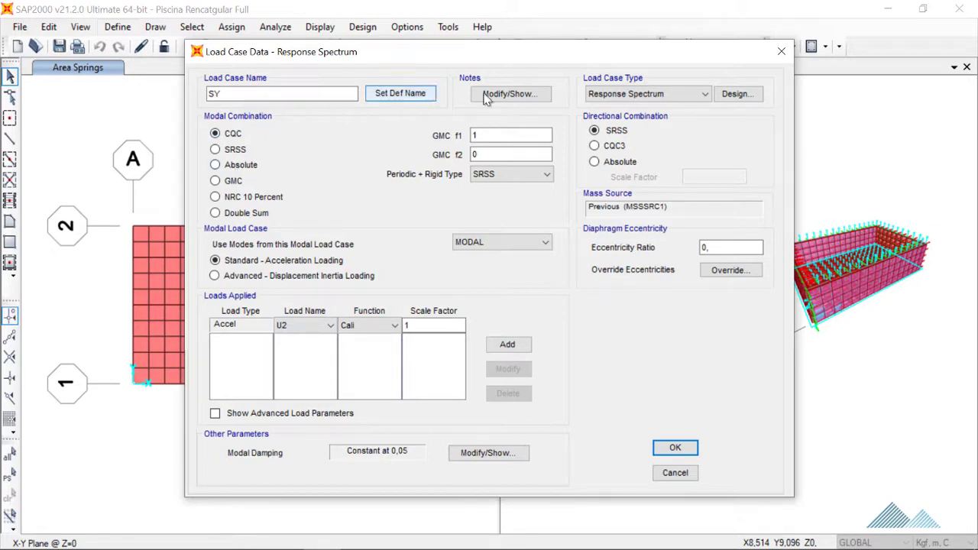
{"action": "left_click", "coordinate": [546, 177]}
{"action": "left_click", "coordinate": [547, 177]}
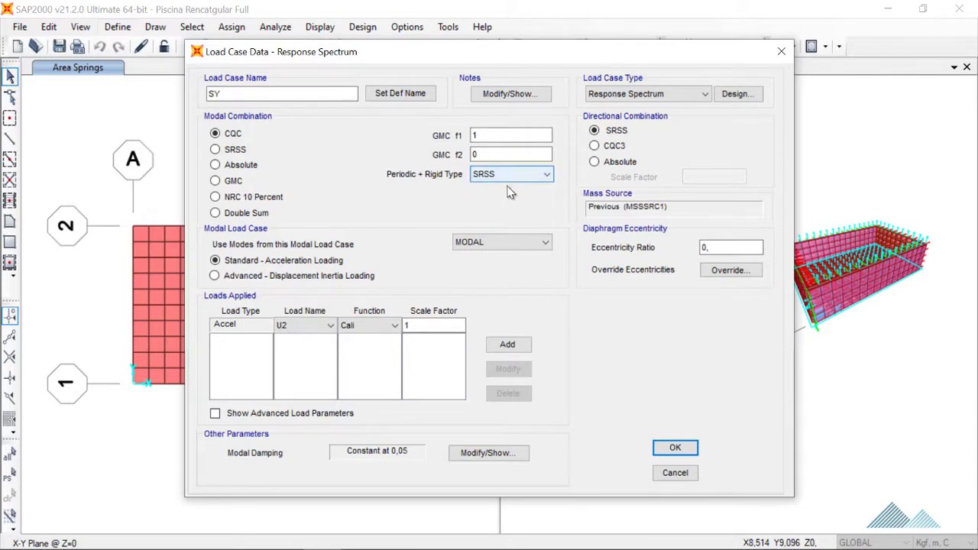
Add the U2 Cali acceleration at scale factor 9,81 to SY, with MODAL modes, and confirm
{"action": "double_click", "coordinate": [439, 326]}
{"action": "type", "text": "9,81"}
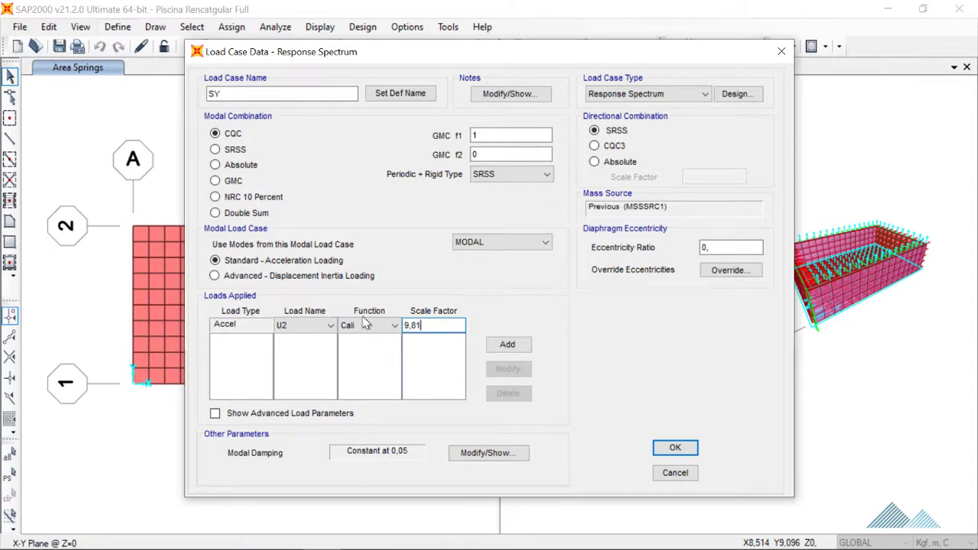
{"action": "left_click", "coordinate": [535, 241]}
{"action": "left_click", "coordinate": [500, 255]}
{"action": "left_click", "coordinate": [677, 448]}
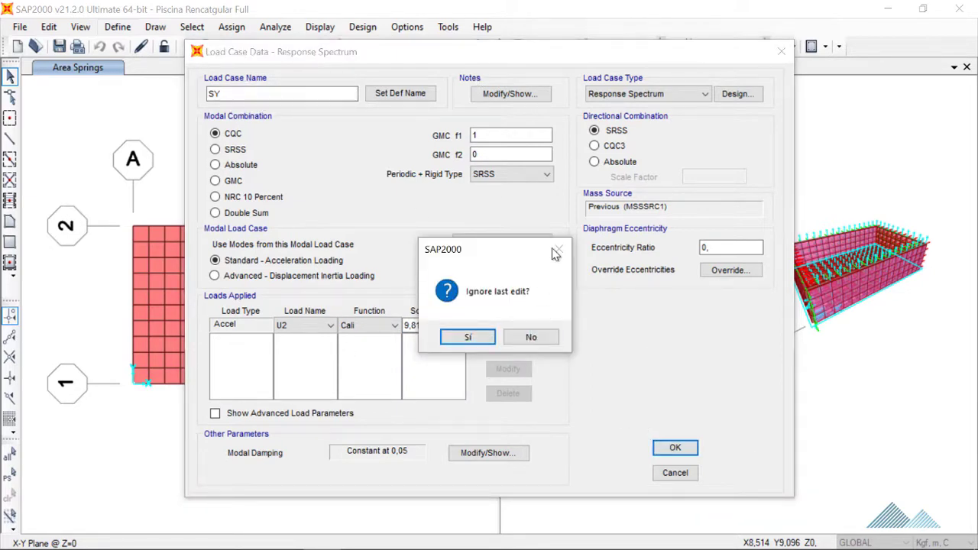
{"action": "left_click", "coordinate": [544, 338]}
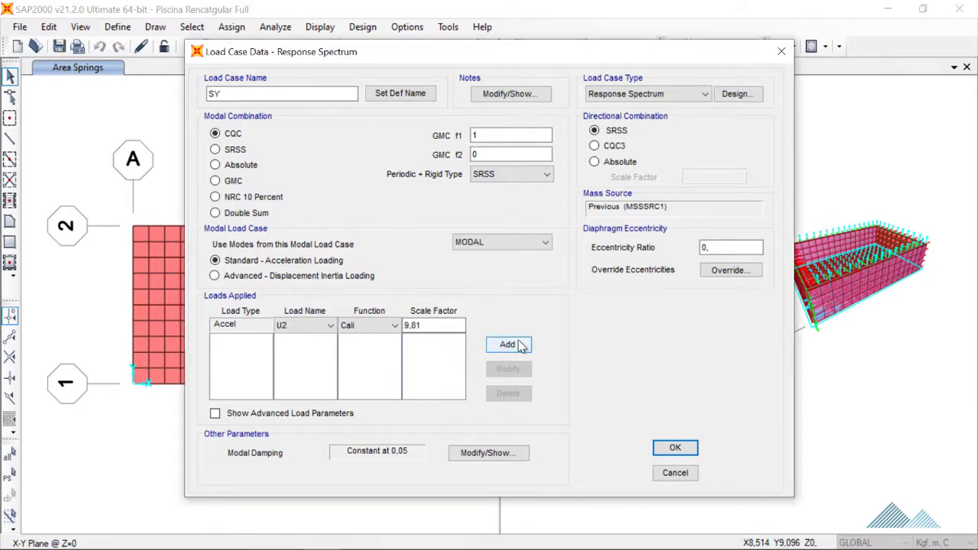
{"action": "left_click", "coordinate": [507, 344]}
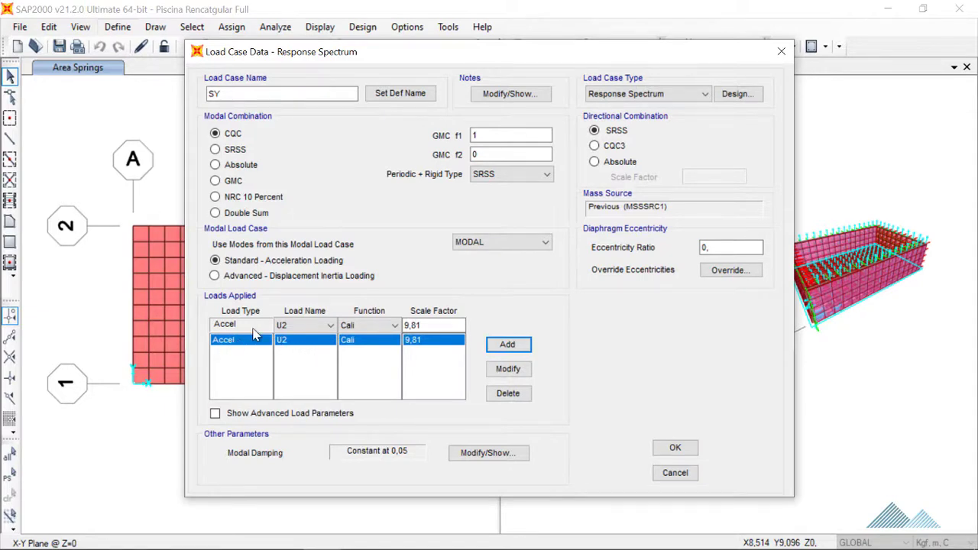
{"action": "left_click", "coordinate": [675, 447]}
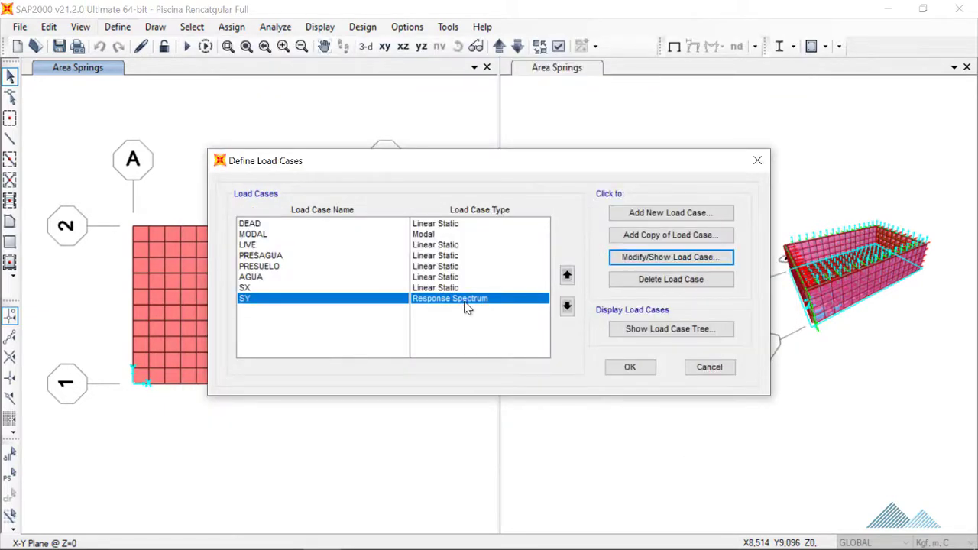
Make SX a Response Spectrum case with Cali's U1 acceleration scaled by 9,81
{"action": "left_click", "coordinate": [449, 288]}
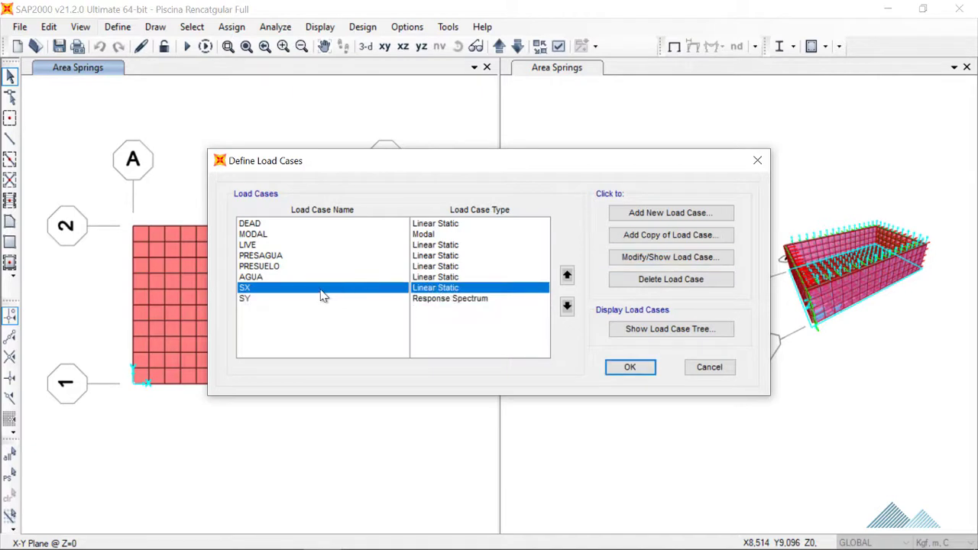
{"action": "left_click", "coordinate": [660, 258]}
{"action": "left_click", "coordinate": [688, 94]}
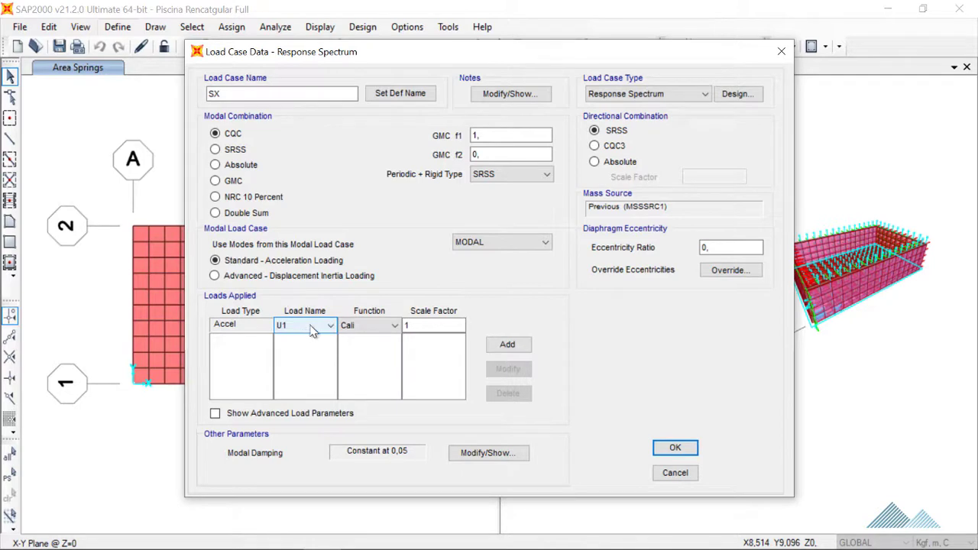
{"action": "double_click", "coordinate": [449, 334]}
{"action": "type", "text": "9,81"}
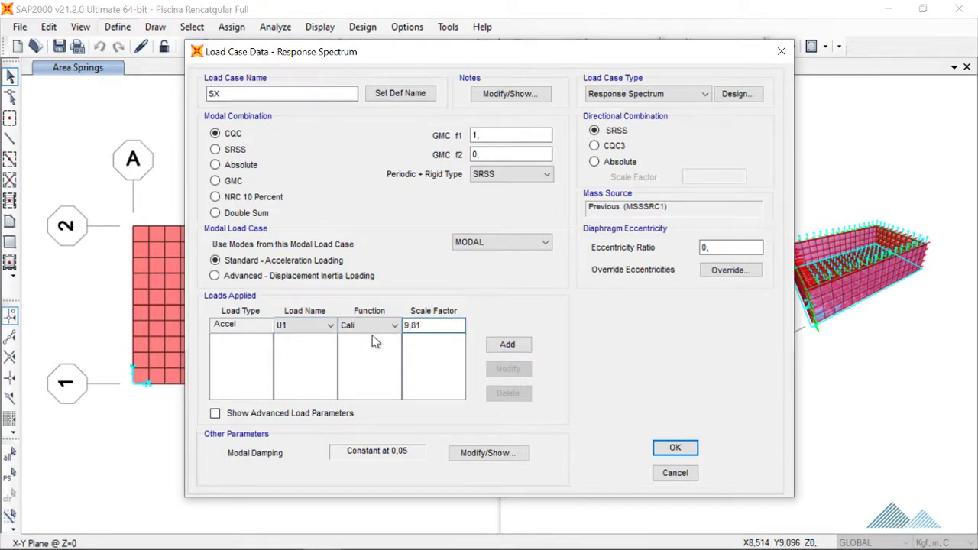
{"action": "left_click", "coordinate": [507, 344]}
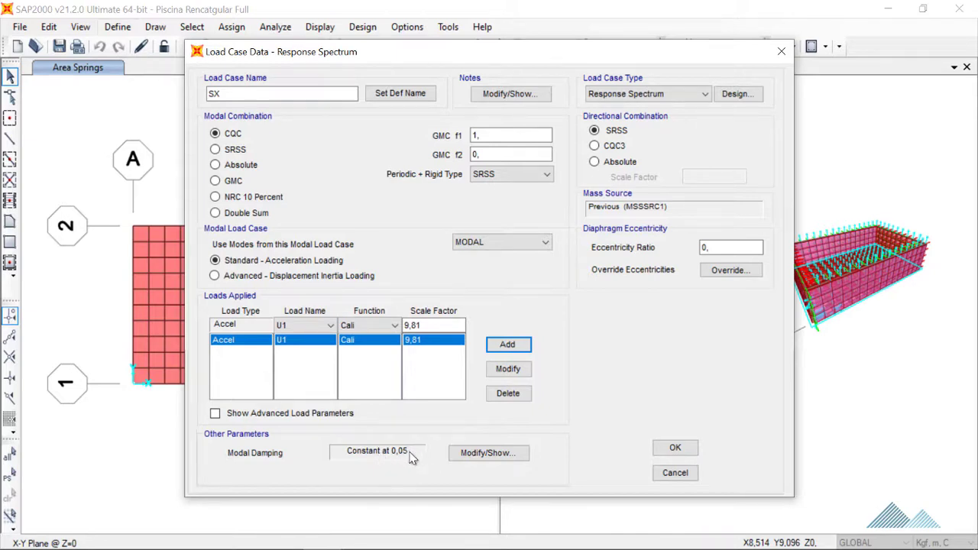
Review SX's modal damping without changes and confirm the SX case
{"action": "left_click", "coordinate": [480, 454]}
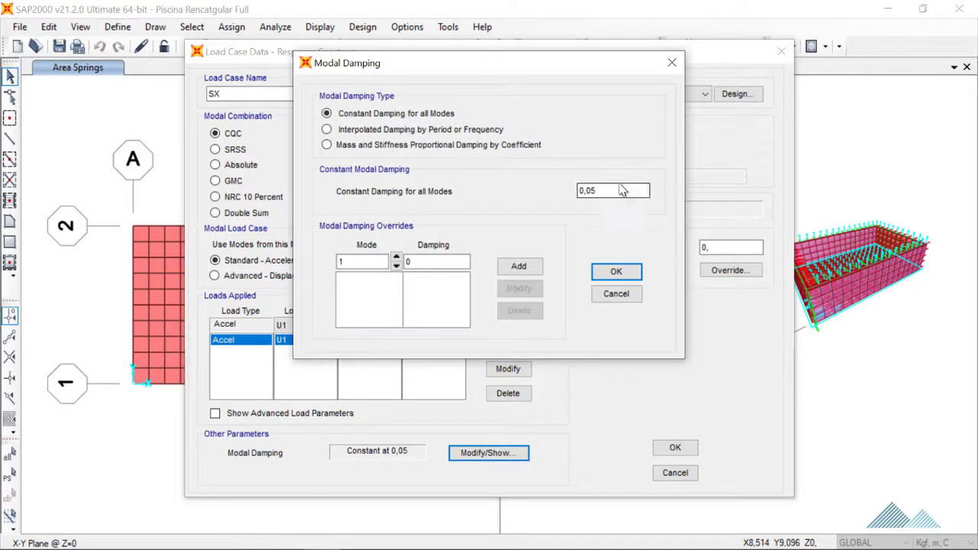
{"action": "left_click", "coordinate": [663, 67]}
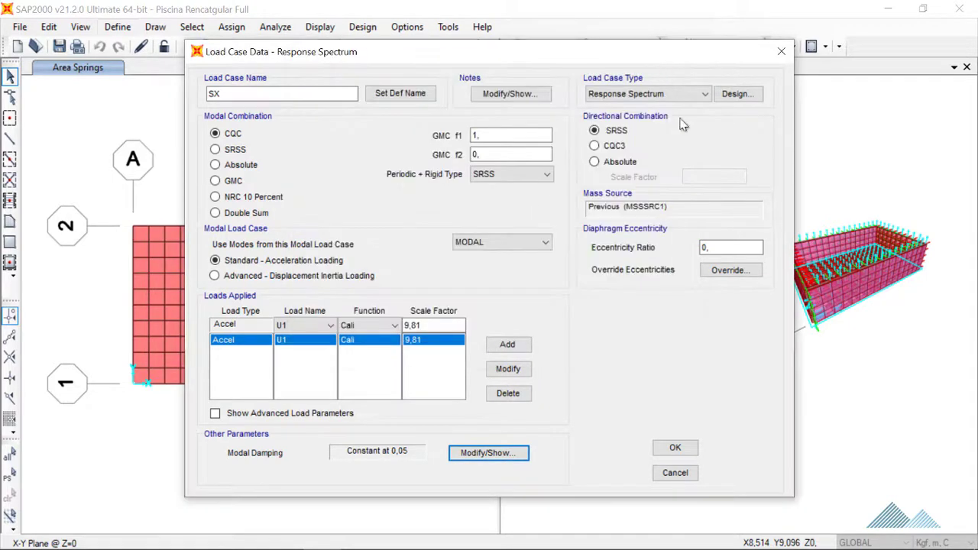
{"action": "left_click", "coordinate": [684, 449]}
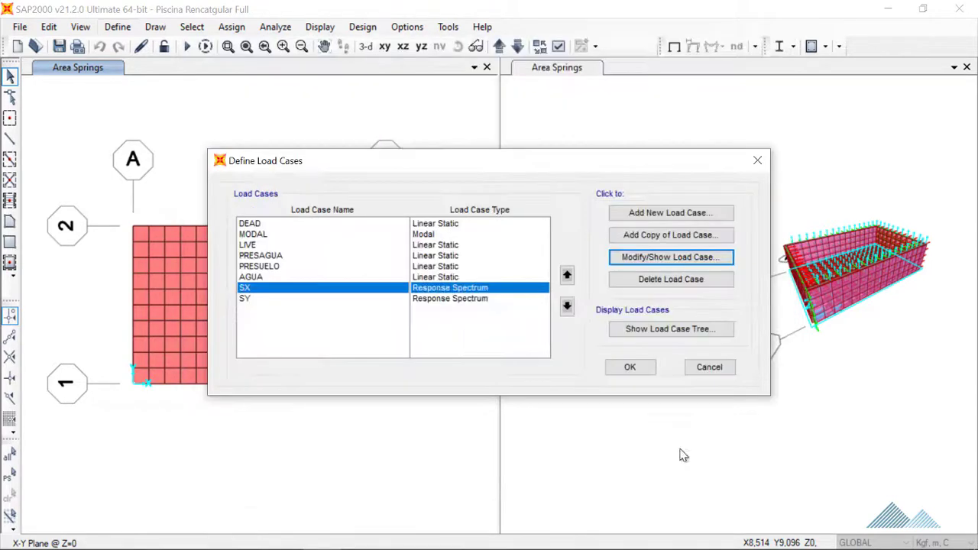
Close load cases and show the response spectrum functions list with Cali and UNIFRS
{"action": "left_click", "coordinate": [628, 369]}
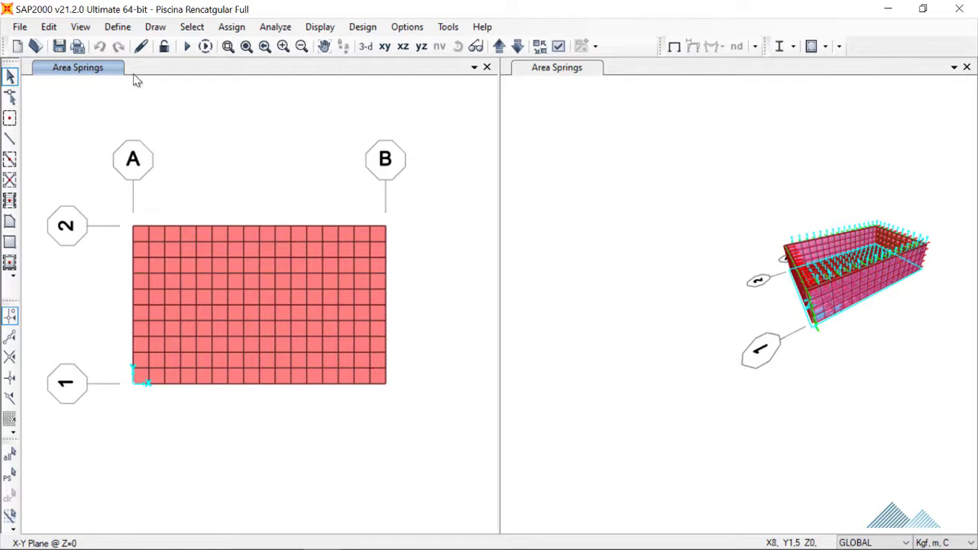
{"action": "left_click", "coordinate": [120, 29]}
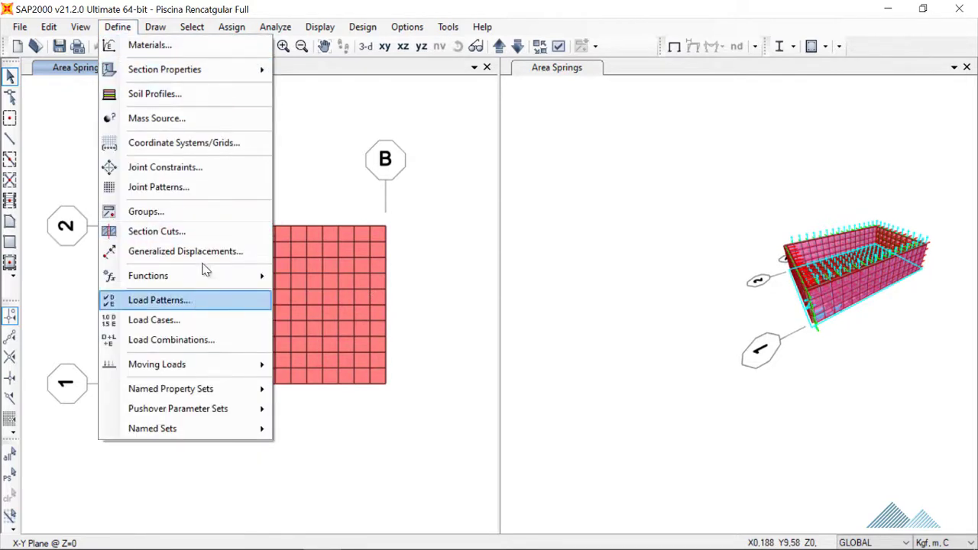
{"action": "mouse_move", "coordinate": [148, 276]}
{"action": "left_click", "coordinate": [294, 275]}
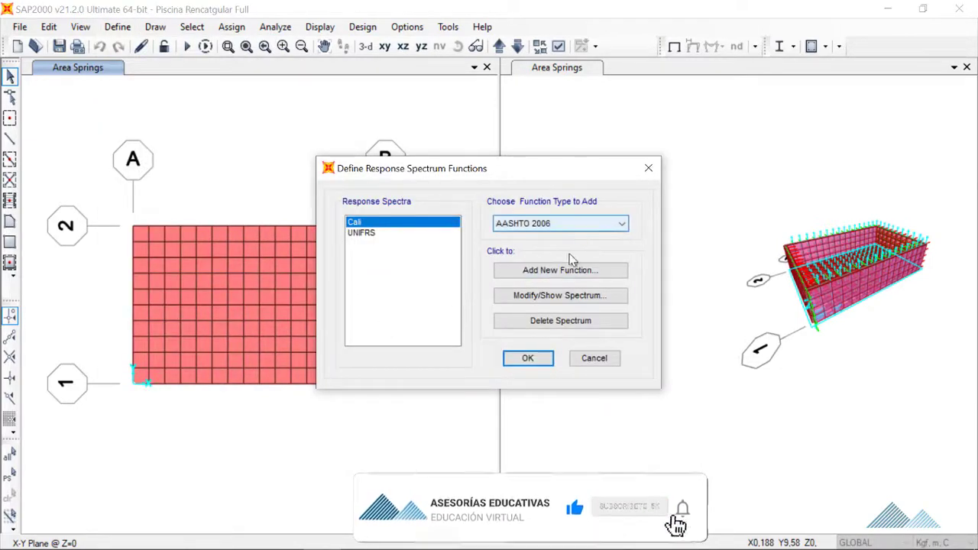
Open Cali's NSR-10 definition and change Group of Use from Group 4 to Group 2
{"action": "left_click", "coordinate": [560, 298]}
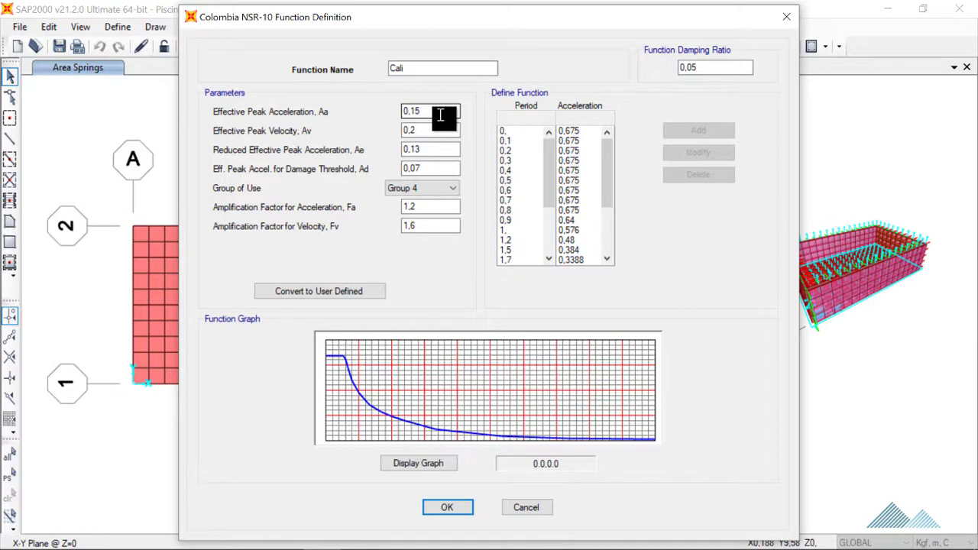
{"action": "left_click", "coordinate": [452, 114]}
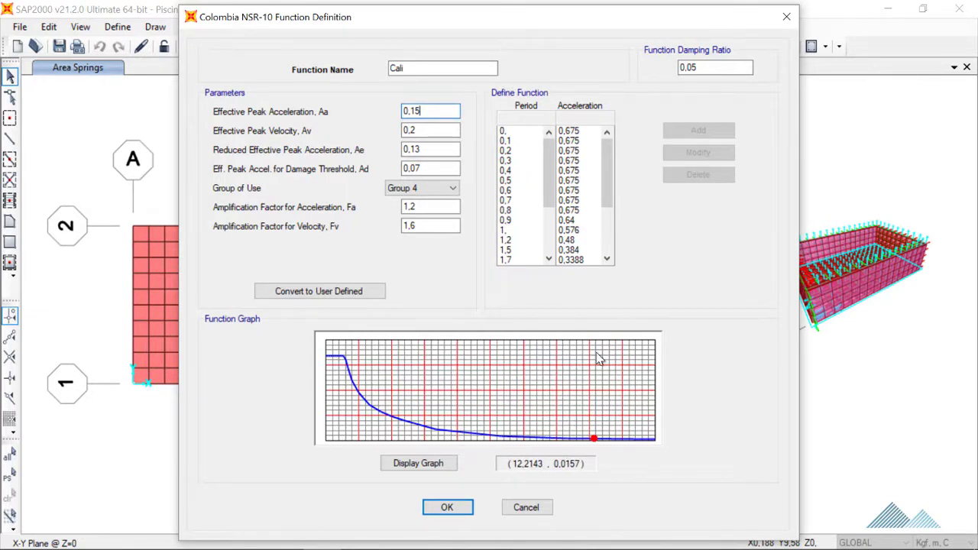
{"action": "left_click", "coordinate": [450, 188]}
{"action": "left_click", "coordinate": [424, 231]}
{"action": "key", "text": "Up"}
{"action": "key", "text": "Up"}
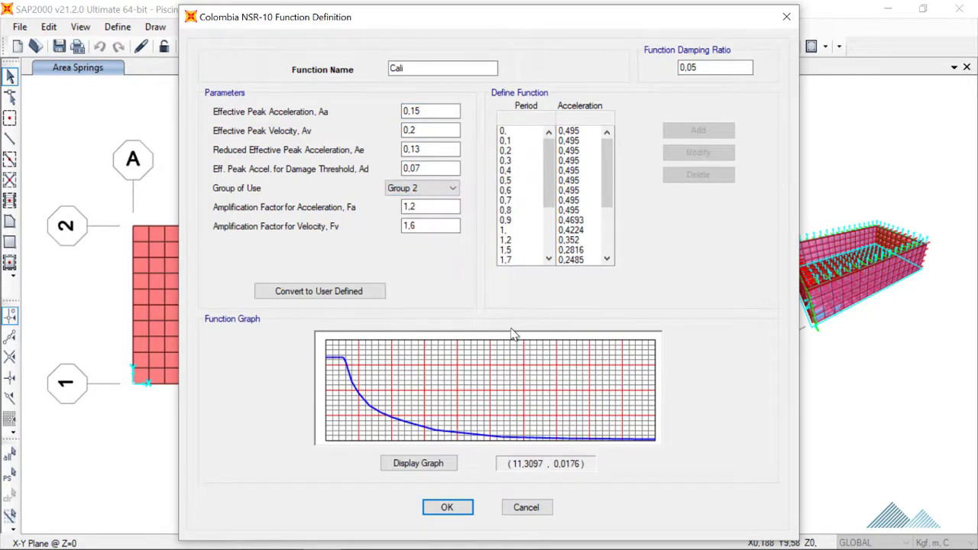
{"action": "left_click", "coordinate": [447, 113]}
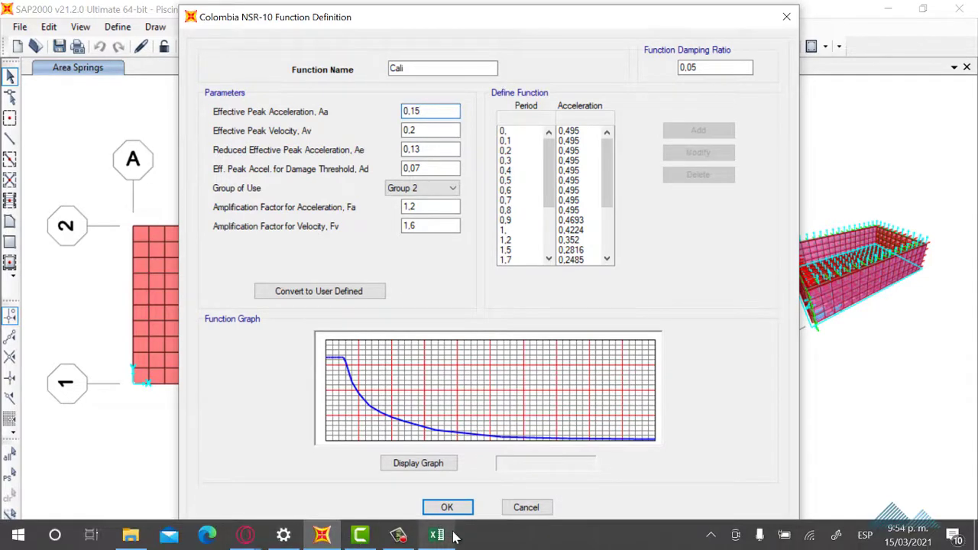
{"action": "left_click", "coordinate": [436, 535]}
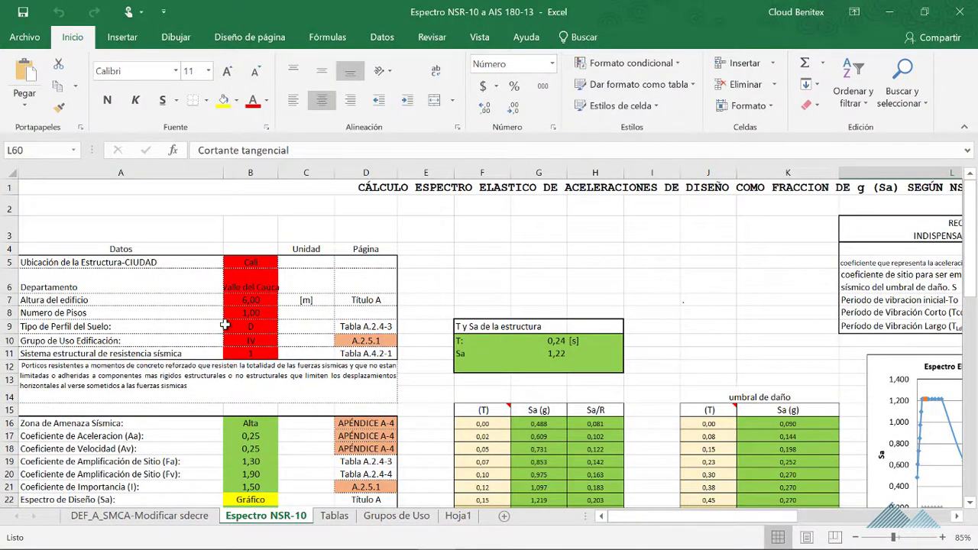
{"action": "scroll", "coordinate": [229, 328], "scroll_direction": "down", "scroll_amount": 1}
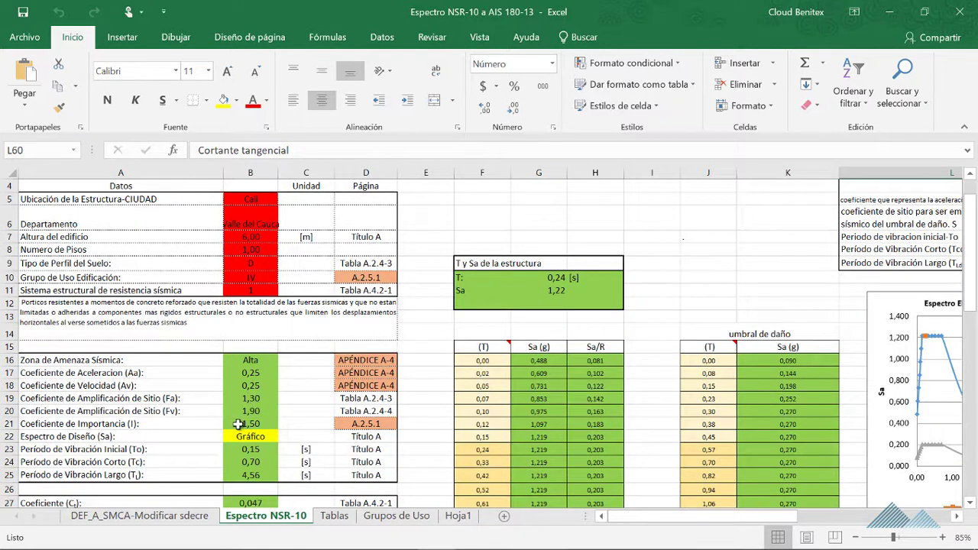
{"action": "key", "text": "super"}
{"action": "key", "text": "super"}
{"action": "key", "text": "alt+Tab"}
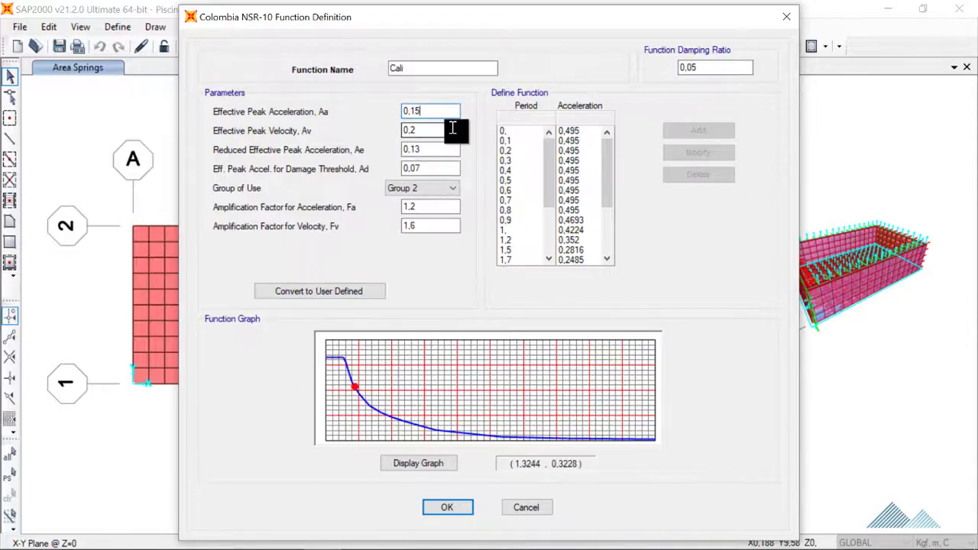
{"action": "type", "text": "0,25"}
Check the Excel sheet and set Cali's Aa and Av to 0,25 and Ad to 0,09
{"action": "left_click", "coordinate": [453, 130]}
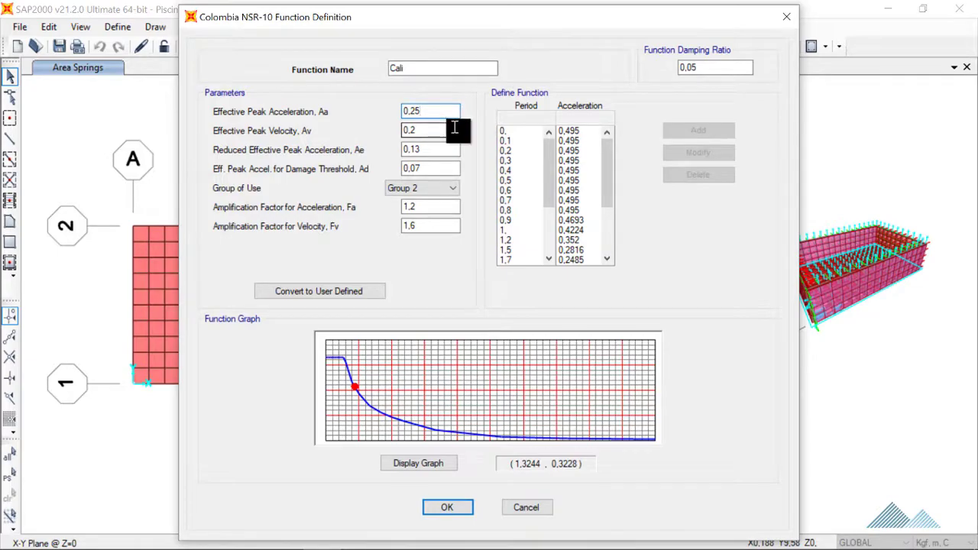
{"action": "key", "text": "alt+Tab"}
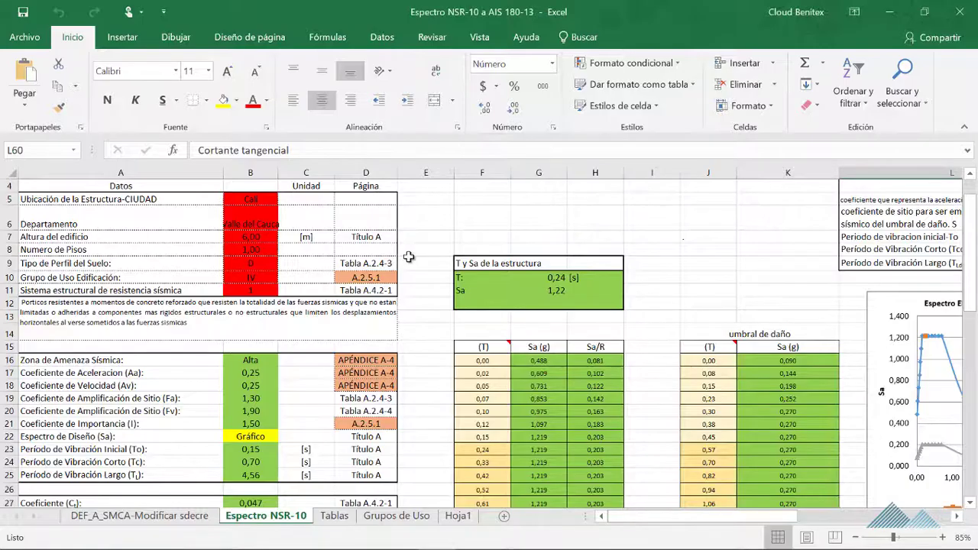
{"action": "left_click", "coordinate": [675, 264]}
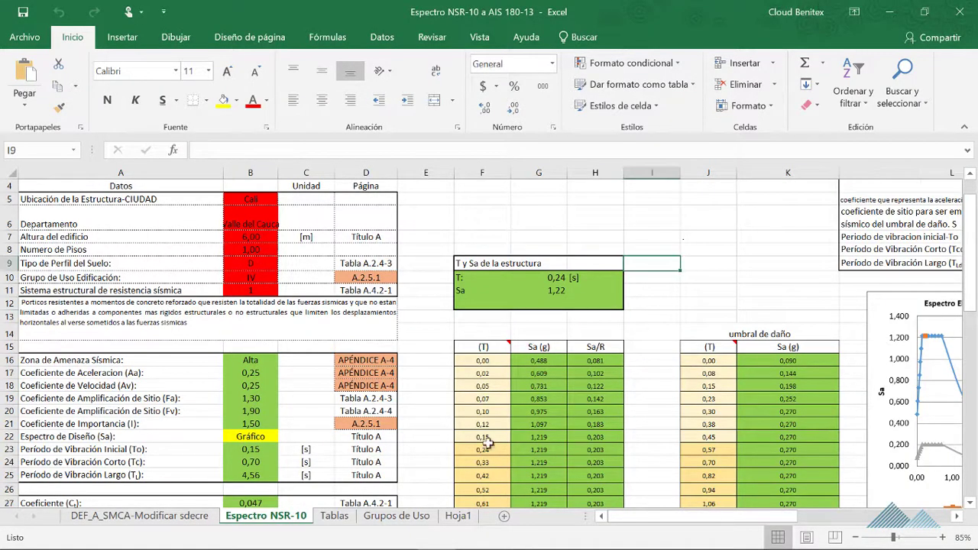
{"action": "left_click_drag", "start_coordinate": [646, 521], "coordinate": [648, 521]}
{"action": "key", "text": "alt+Tab"}
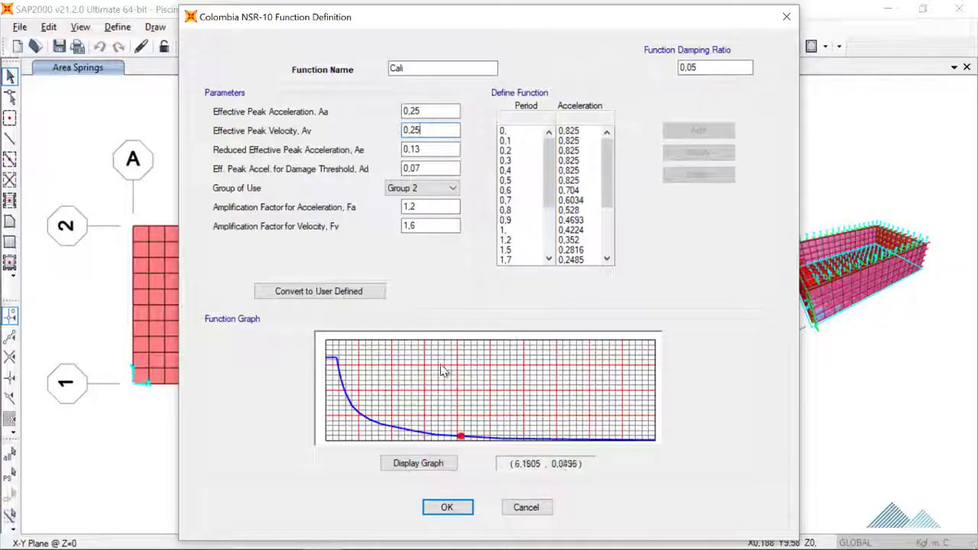
{"action": "left_click", "coordinate": [454, 156]}
{"action": "double_click", "coordinate": [449, 168]}
{"action": "type", "text": "0,0"}
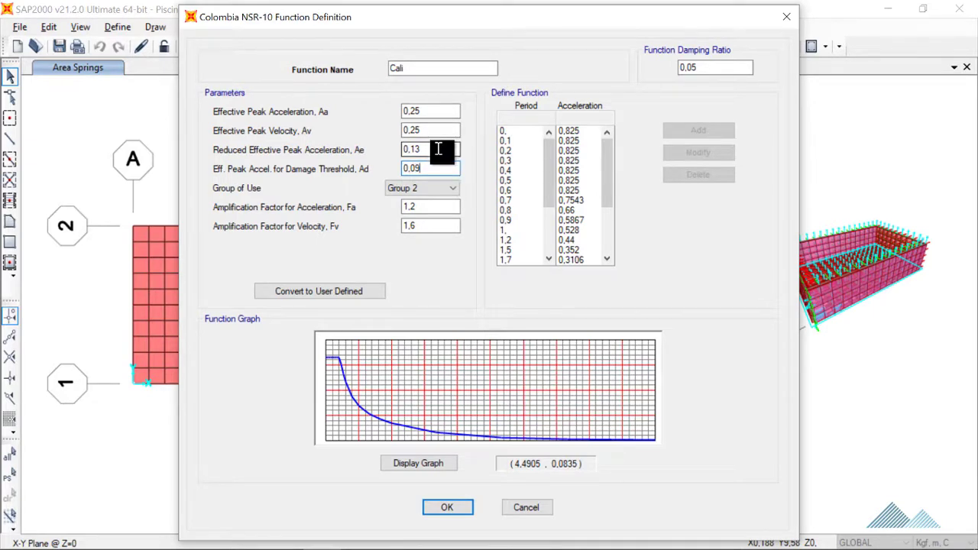
{"action": "left_click", "coordinate": [443, 149]}
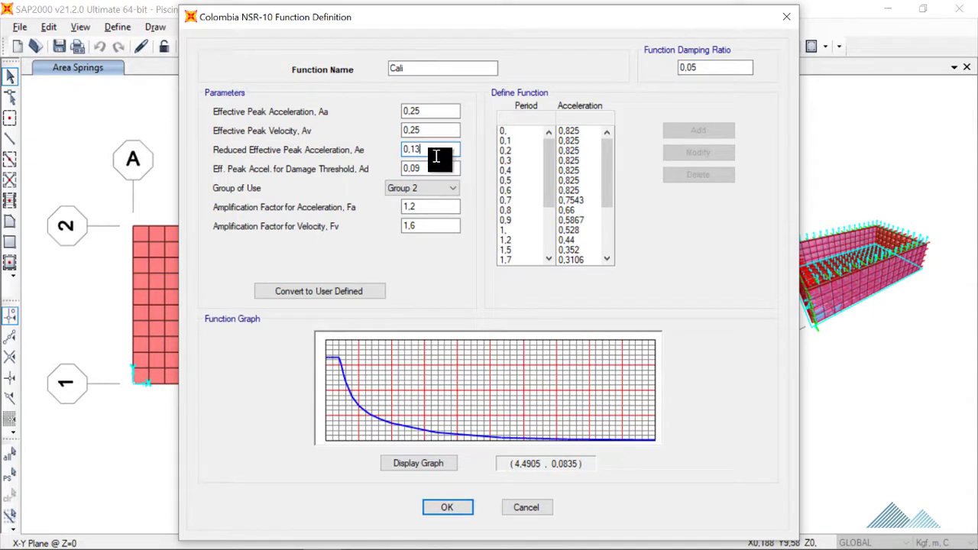
{"action": "left_click", "coordinate": [437, 206]}
In Excel, change the use group in cell B10 from IV to II
{"action": "key", "text": "alt+Tab"}
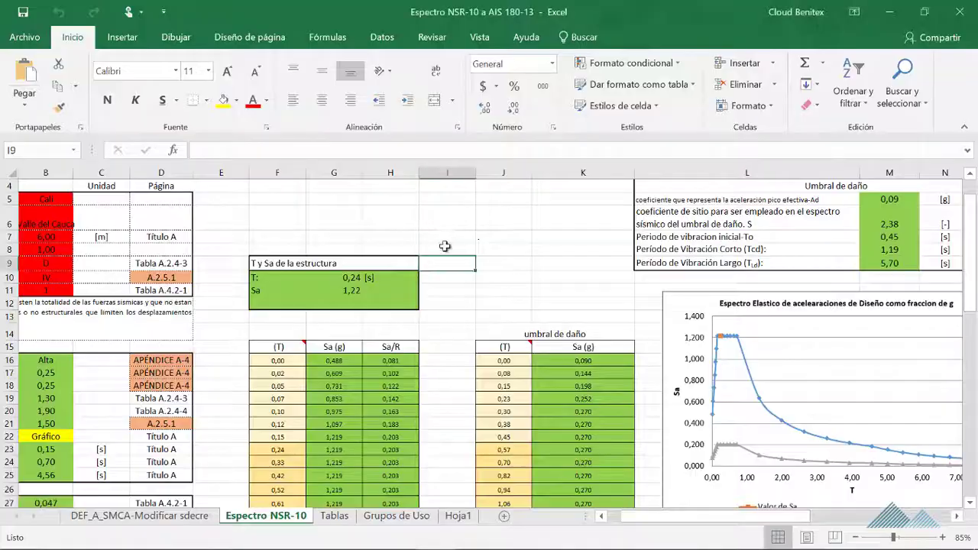
{"action": "left_click", "coordinate": [95, 282]}
{"action": "key", "text": "Left"}
{"action": "key", "text": "Left"}
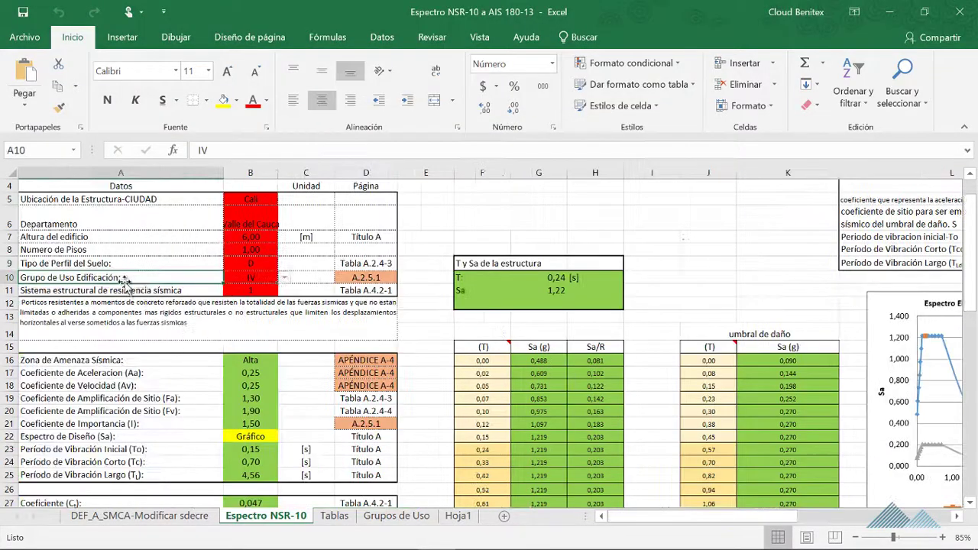
{"action": "left_click", "coordinate": [272, 281]}
{"action": "left_click", "coordinate": [284, 280]}
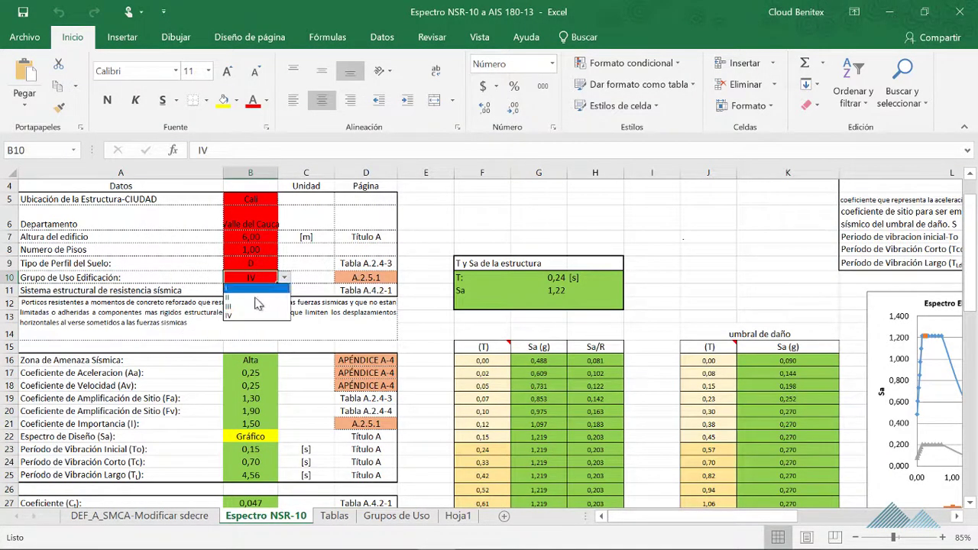
{"action": "left_click", "coordinate": [248, 300]}
Check the updated coefficients: importance factor 1,10, To formula and design spectrum Sa 0,89
{"action": "left_click", "coordinate": [284, 411]}
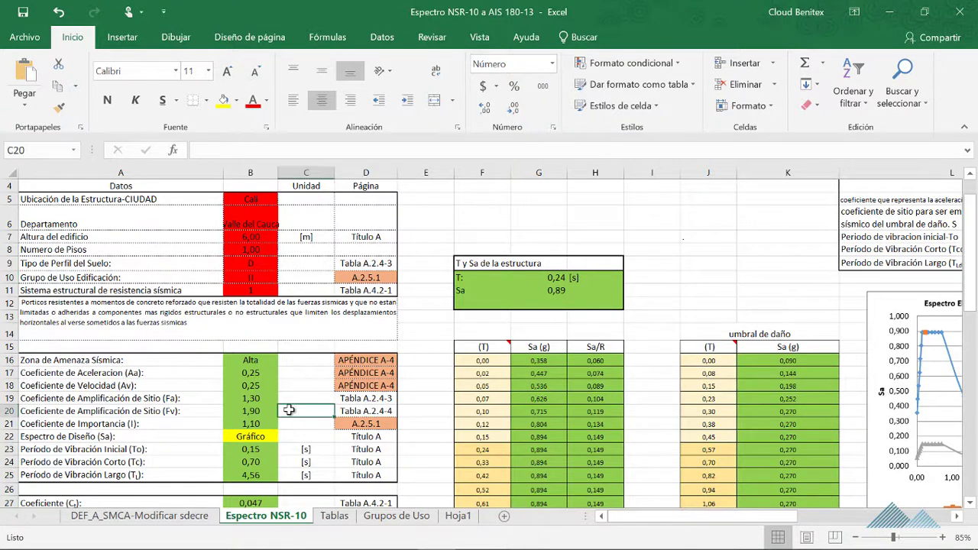
{"action": "left_click", "coordinate": [263, 423]}
{"action": "left_click", "coordinate": [270, 449]}
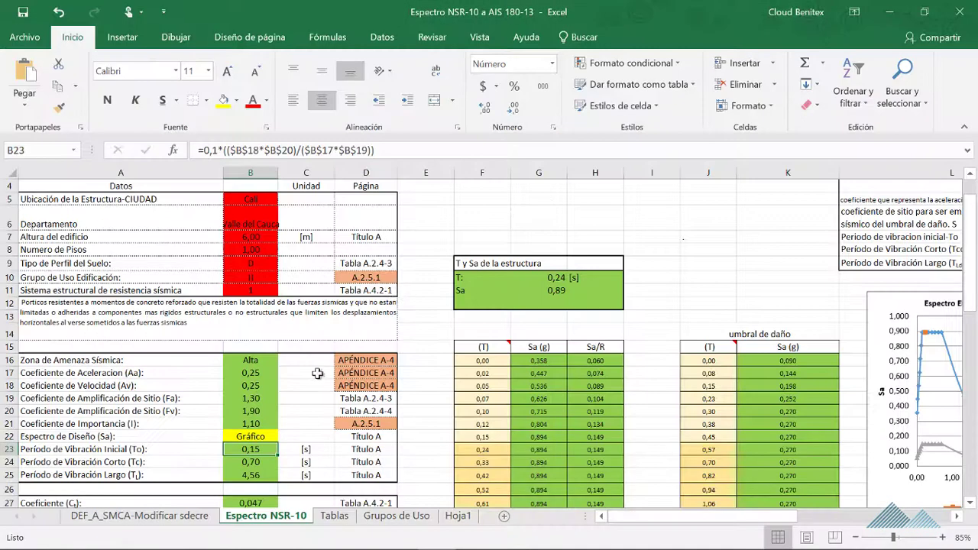
{"action": "left_click", "coordinate": [263, 432]}
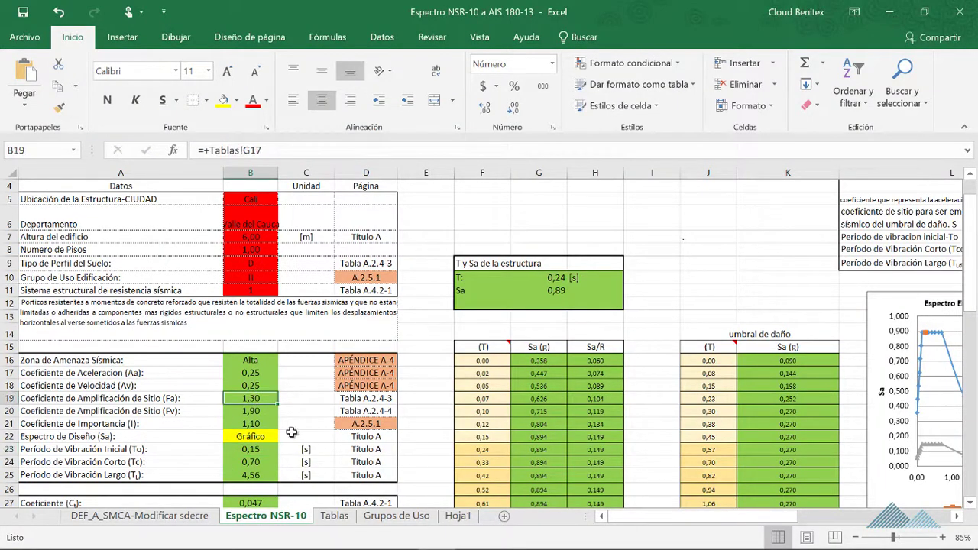
Set the Cali spectrum's Fa to 1,3 and Fv to 1,9 and save it
{"action": "key", "text": "BackSpace"}
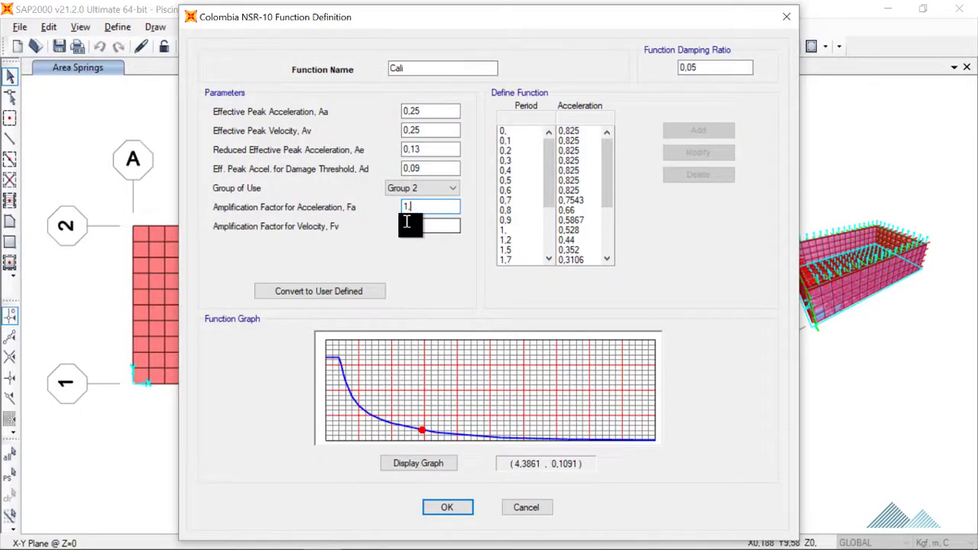
{"action": "type", "text": "3"}
{"action": "type", "text": ",9"}
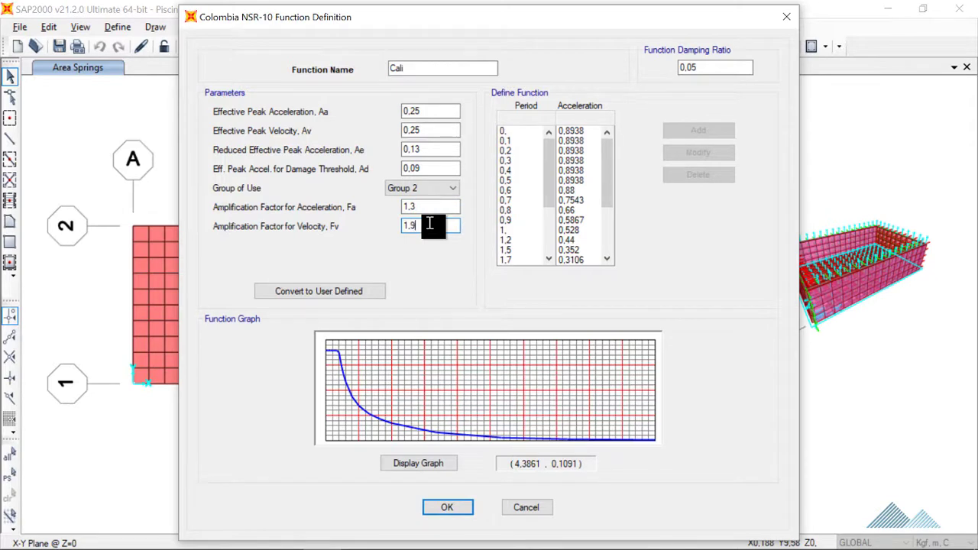
{"action": "left_click", "coordinate": [447, 508]}
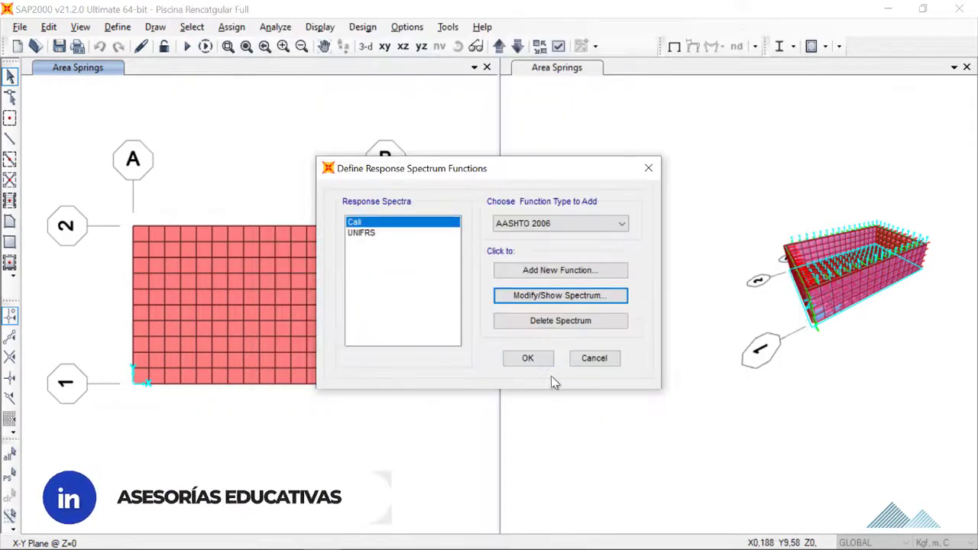
Delete the UNIFRS response spectrum function and close the functions list
{"action": "left_click", "coordinate": [528, 365]}
{"action": "left_click", "coordinate": [392, 236]}
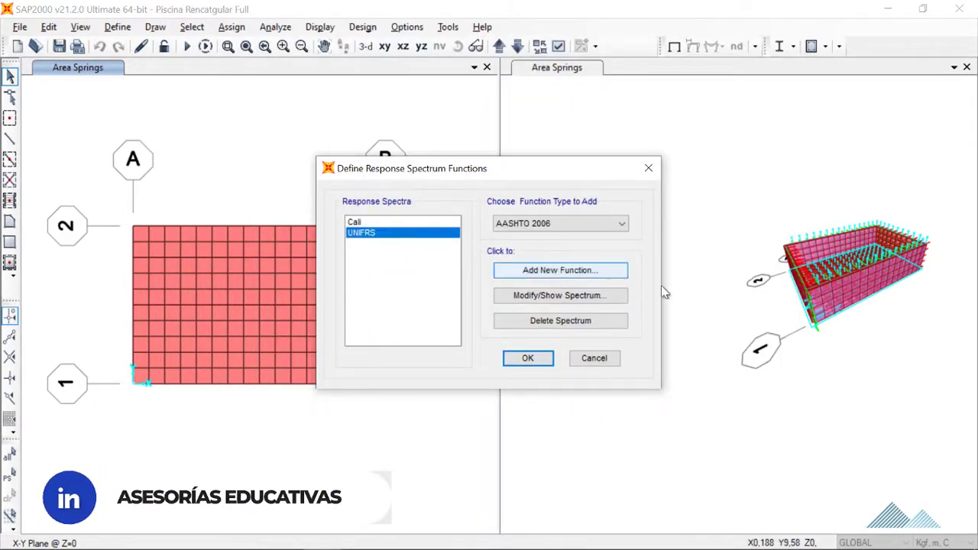
{"action": "left_click", "coordinate": [558, 322]}
{"action": "left_click", "coordinate": [521, 363]}
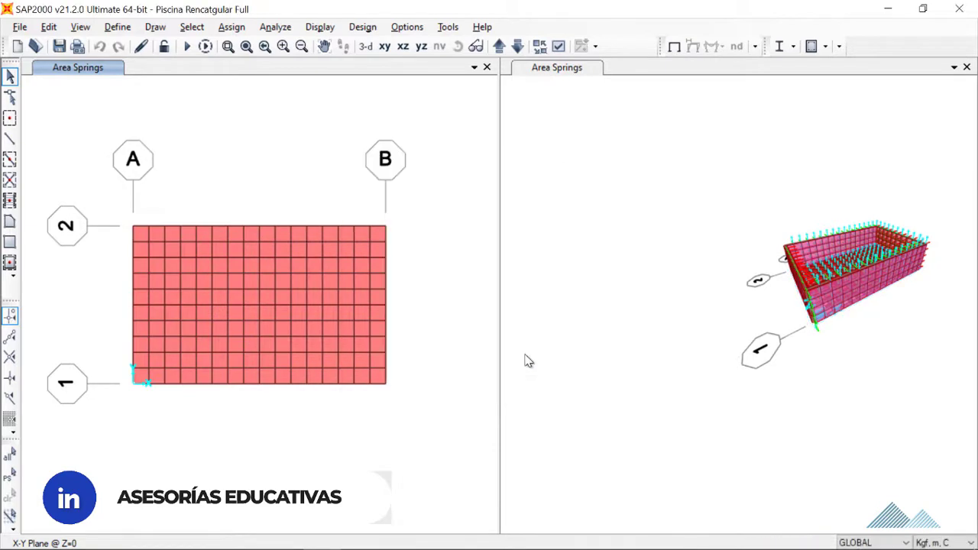